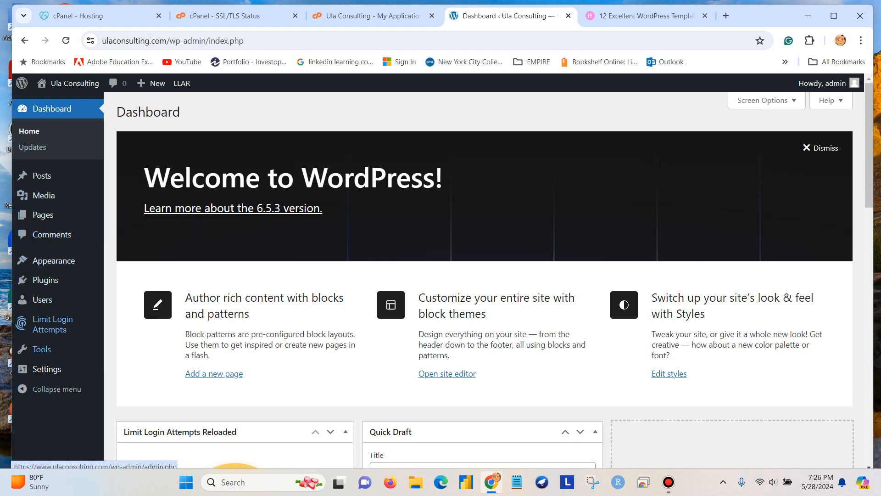
Open the page for adding a new theme and search the theme directory for "consulting"
{"action": "mouse_move", "coordinate": [54, 260]}
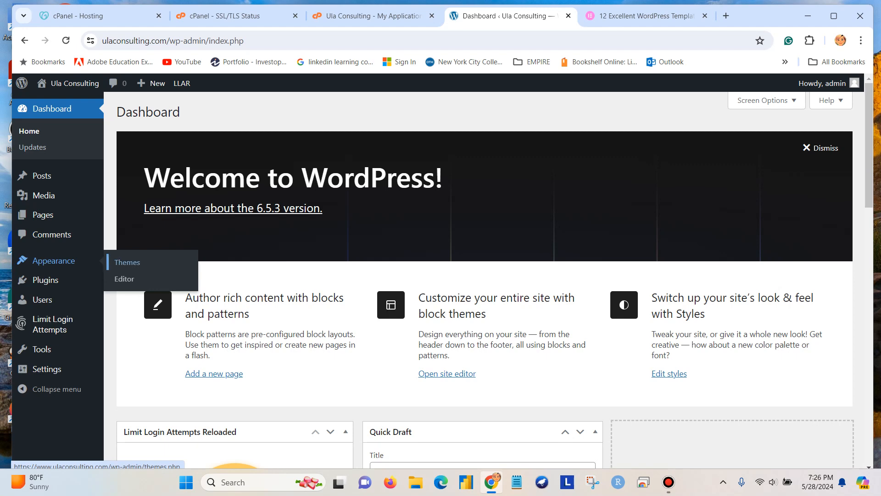
{"action": "left_click", "coordinate": [127, 262]}
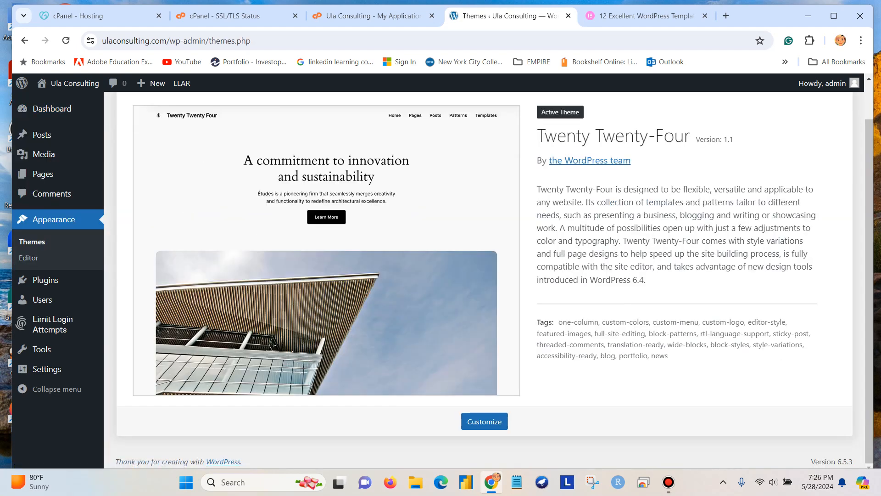
{"action": "scroll", "coordinate": [492, 275], "scroll_direction": "up", "scroll_amount": 1}
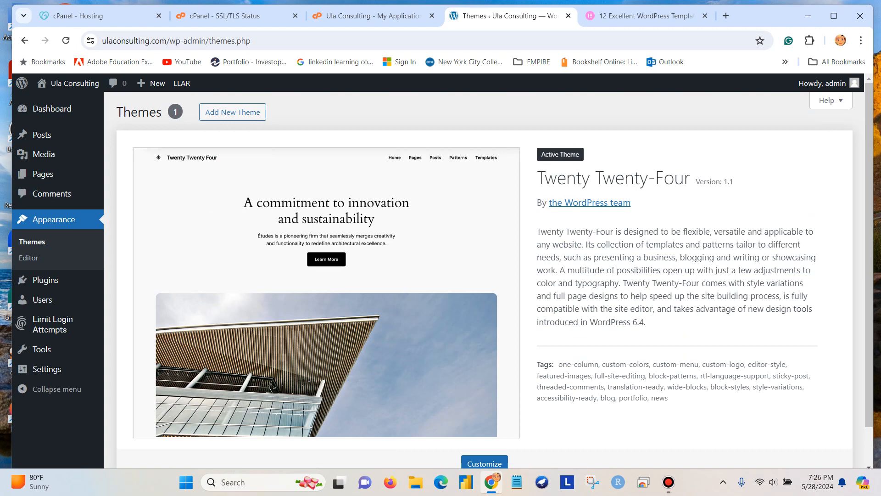
{"action": "left_click", "coordinate": [232, 112]}
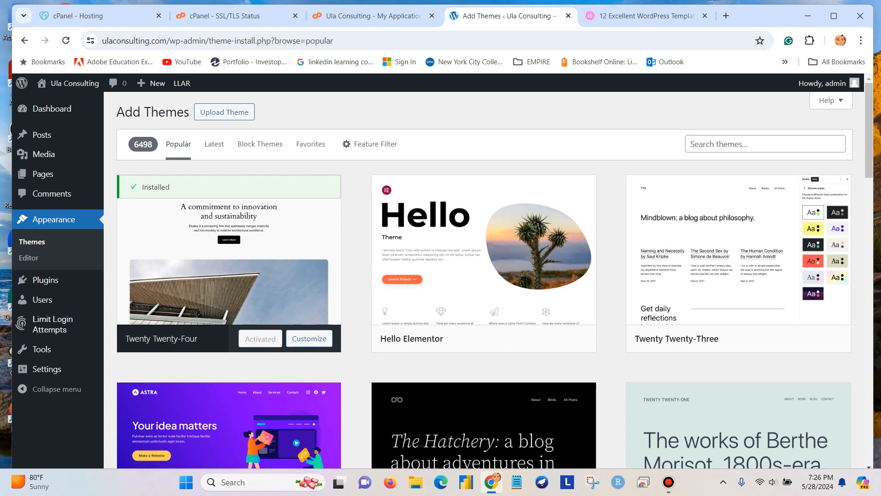
{"action": "left_click", "coordinate": [765, 144]}
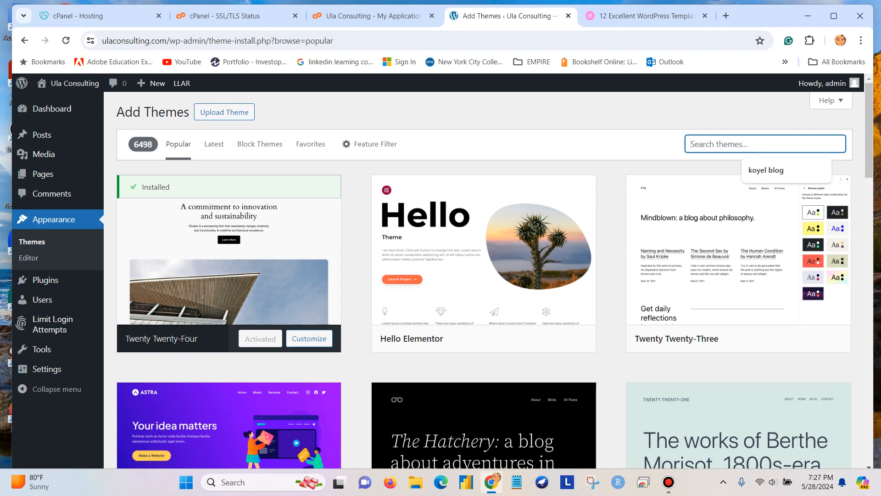
{"action": "type", "text": "consulting"}
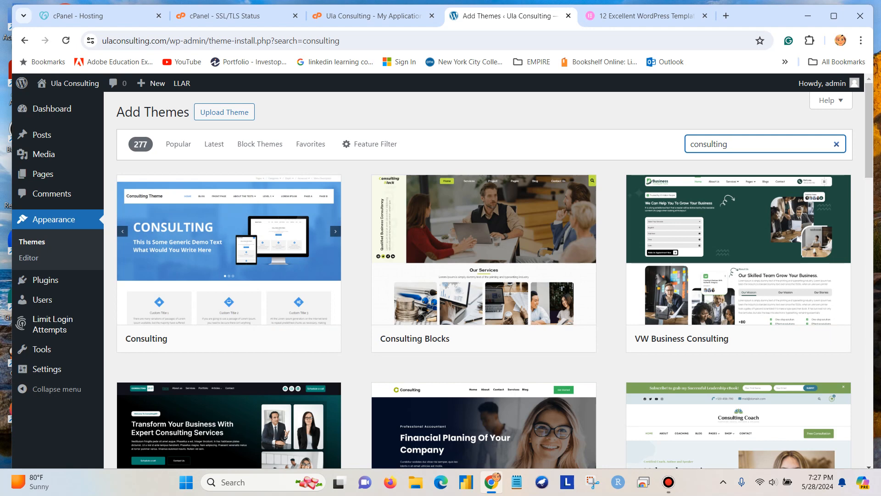
Examine the consulting theme results and compare their thumbnail designs for a suitable site layout
{"action": "scroll", "coordinate": [495, 279], "scroll_direction": "down", "scroll_amount": 4}
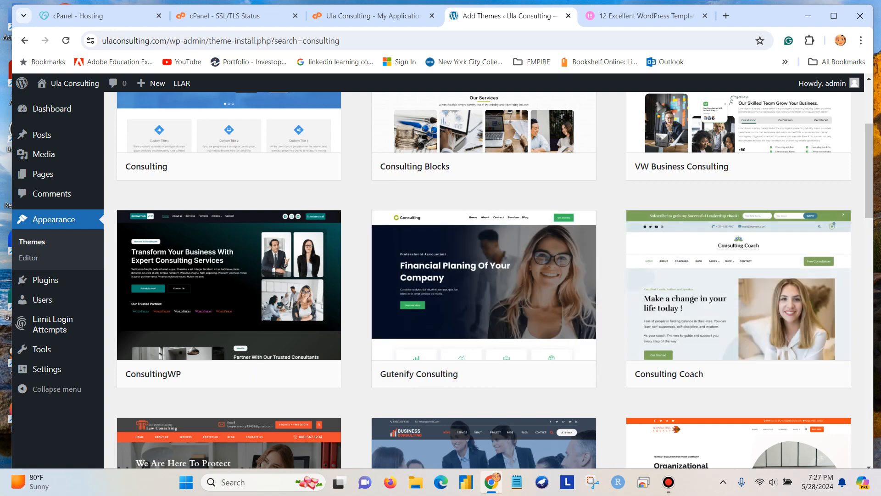
{"action": "scroll", "coordinate": [495, 280], "scroll_direction": "down", "scroll_amount": 3}
{"action": "scroll", "coordinate": [495, 280], "scroll_direction": "down", "scroll_amount": 6}
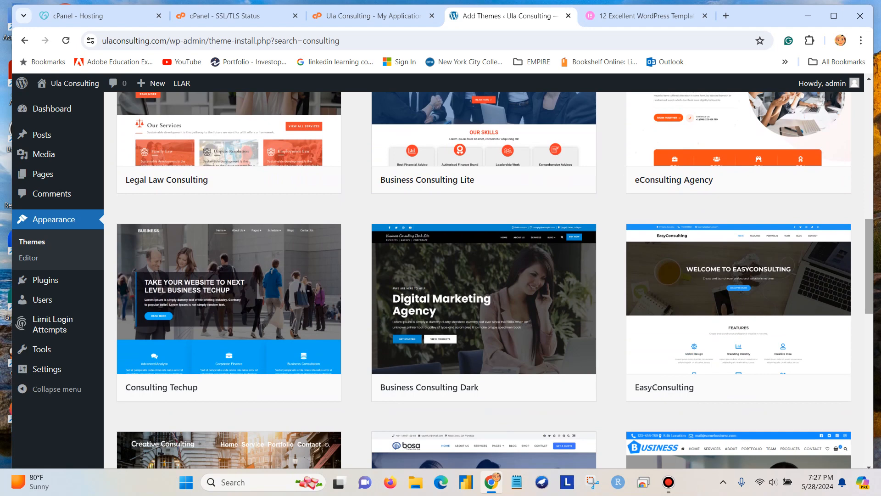
{"action": "scroll", "coordinate": [739, 207], "scroll_direction": "down", "scroll_amount": 3}
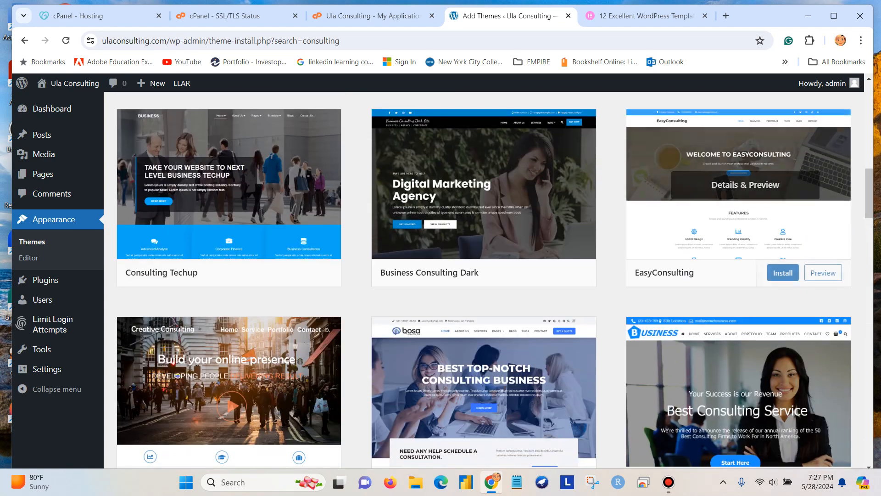
{"action": "scroll", "coordinate": [739, 207], "scroll_direction": "down", "scroll_amount": 3}
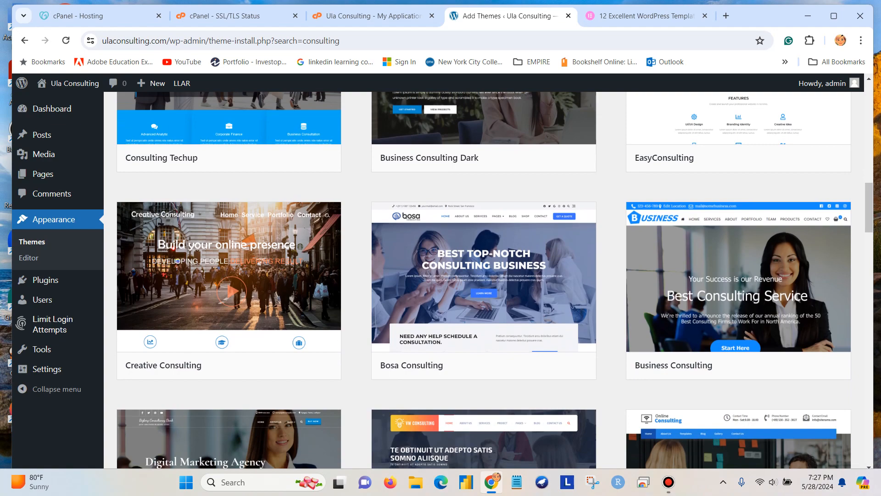
{"action": "mouse_move", "coordinate": [230, 277]}
{"action": "scroll", "coordinate": [495, 280], "scroll_direction": "down", "scroll_amount": 2}
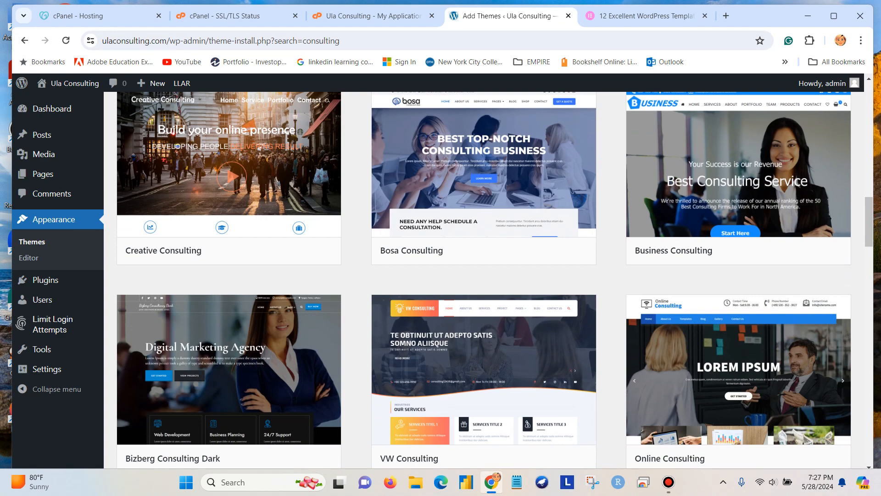
{"action": "scroll", "coordinate": [494, 279], "scroll_direction": "down", "scroll_amount": 4}
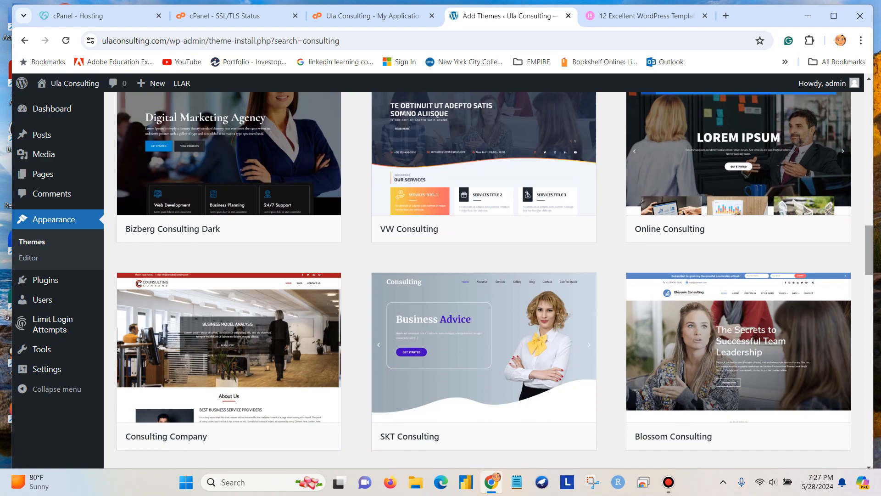
{"action": "scroll", "coordinate": [495, 279], "scroll_direction": "down", "scroll_amount": 2}
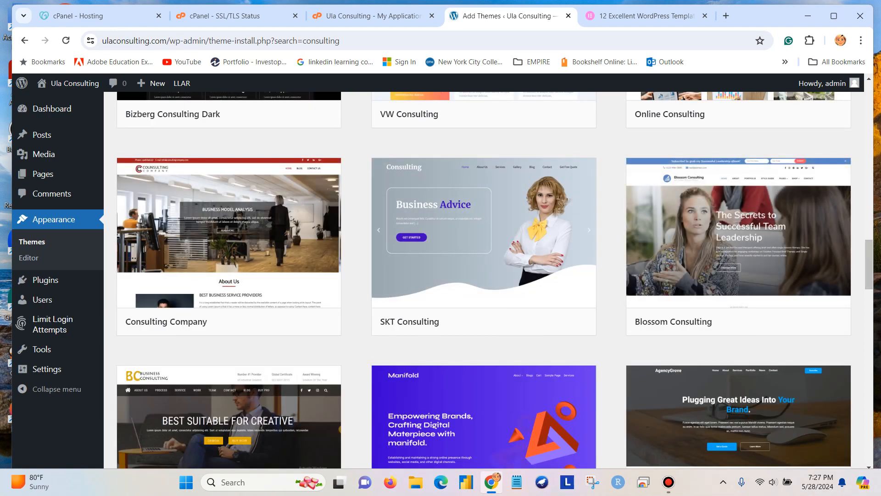
{"action": "scroll", "coordinate": [495, 279], "scroll_direction": "down", "scroll_amount": 2}
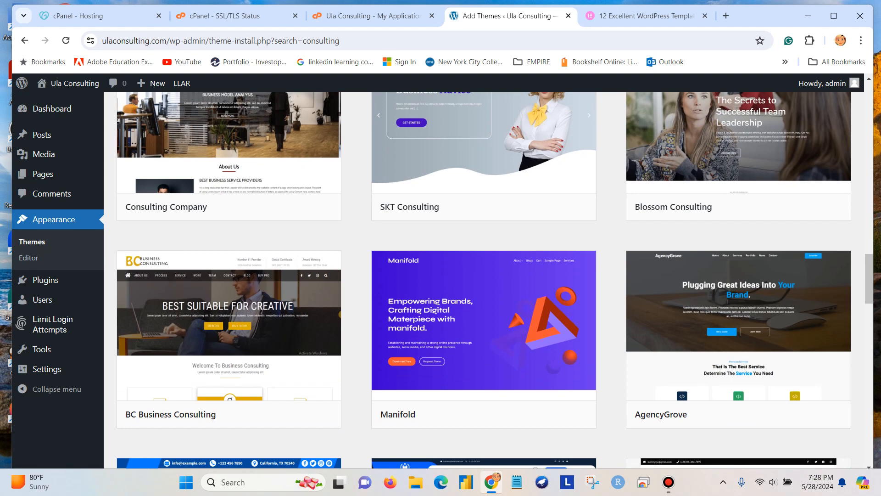
{"action": "scroll", "coordinate": [487, 280], "scroll_direction": "down", "scroll_amount": 3}
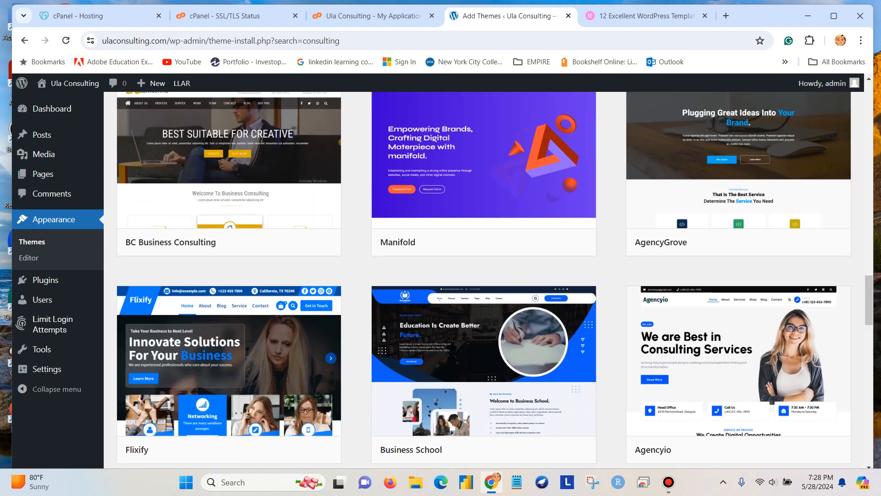
{"action": "scroll", "coordinate": [487, 280], "scroll_direction": "down", "scroll_amount": 3}
{"action": "scroll", "coordinate": [487, 280], "scroll_direction": "down", "scroll_amount": 2}
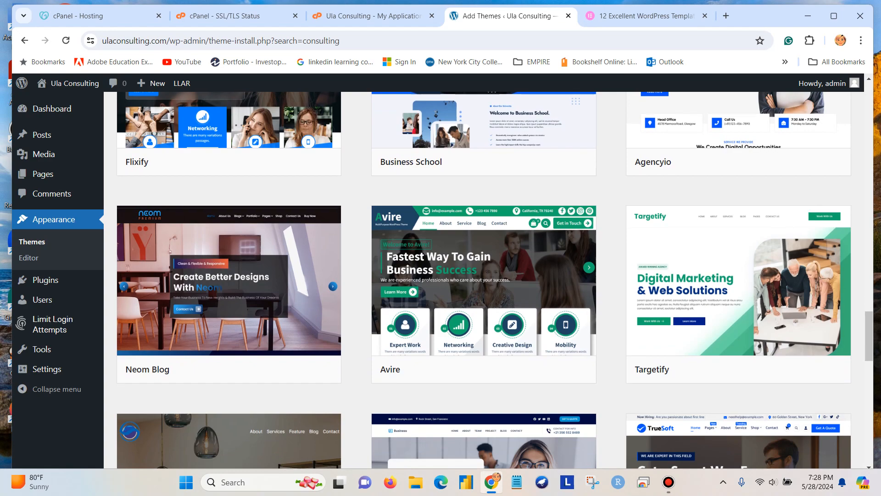
{"action": "scroll", "coordinate": [487, 280], "scroll_direction": "down", "scroll_amount": 2}
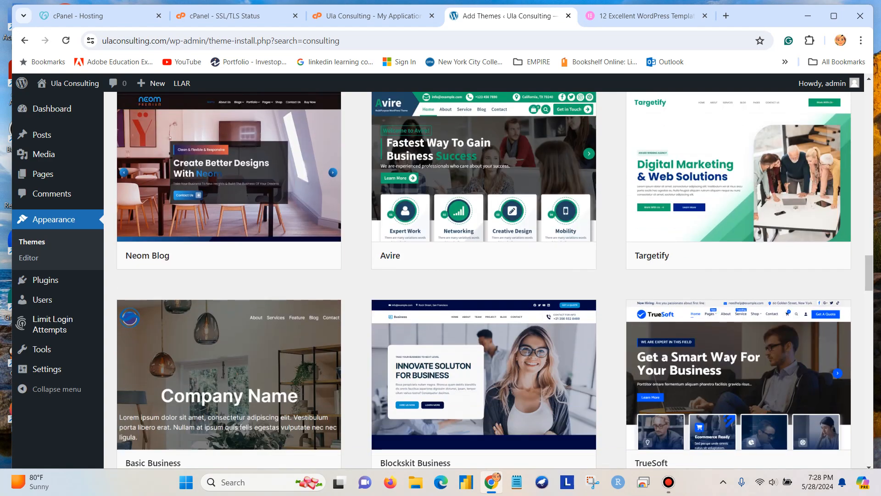
{"action": "scroll", "coordinate": [739, 331], "scroll_direction": "up", "scroll_amount": 10}
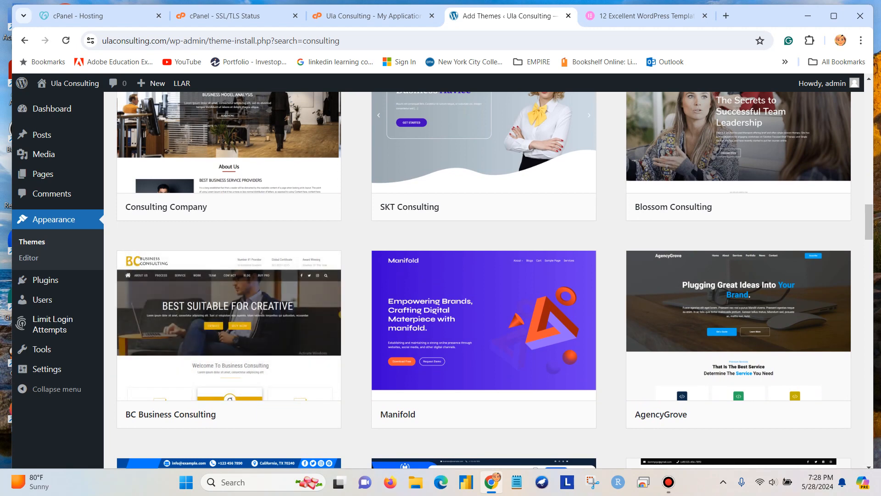
{"action": "scroll", "coordinate": [494, 279], "scroll_direction": "up", "scroll_amount": 2}
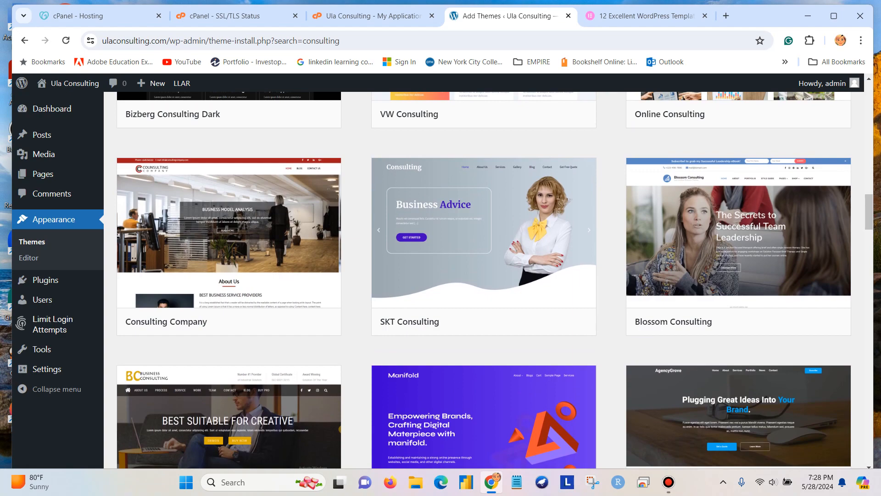
{"action": "scroll", "coordinate": [494, 280], "scroll_direction": "down", "scroll_amount": 2}
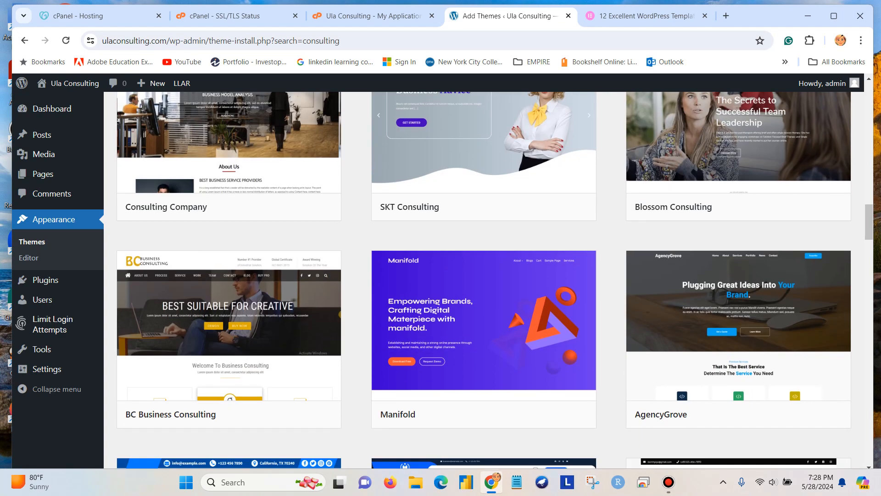
{"action": "scroll", "coordinate": [495, 279], "scroll_direction": "up", "scroll_amount": 3}
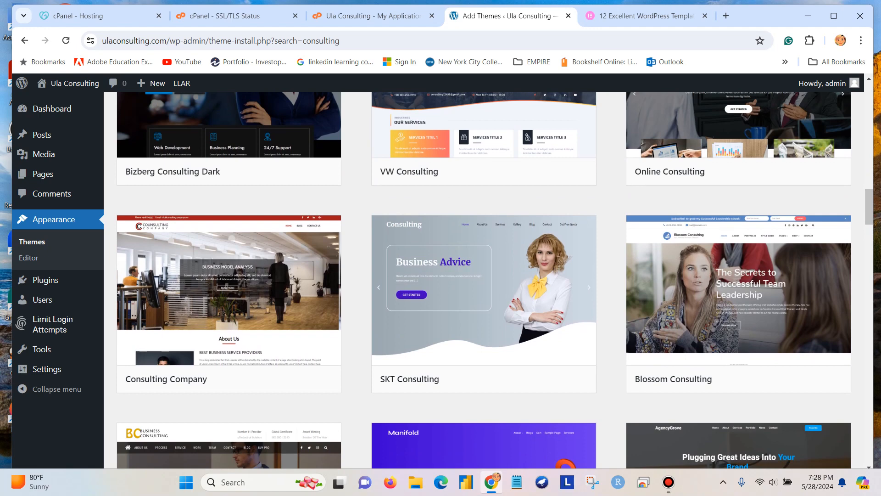
Preview the Consulting Company theme, look through its demo page, and close the preview
{"action": "mouse_move", "coordinate": [229, 294]}
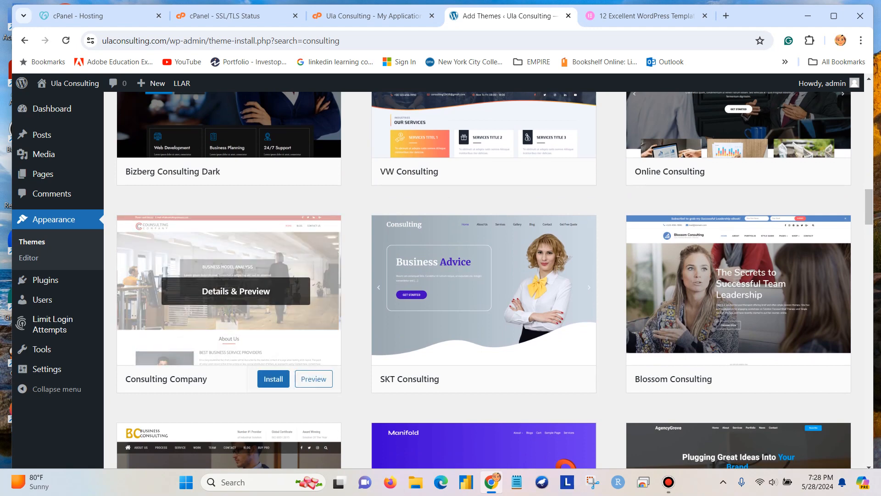
{"action": "left_click", "coordinate": [313, 379]}
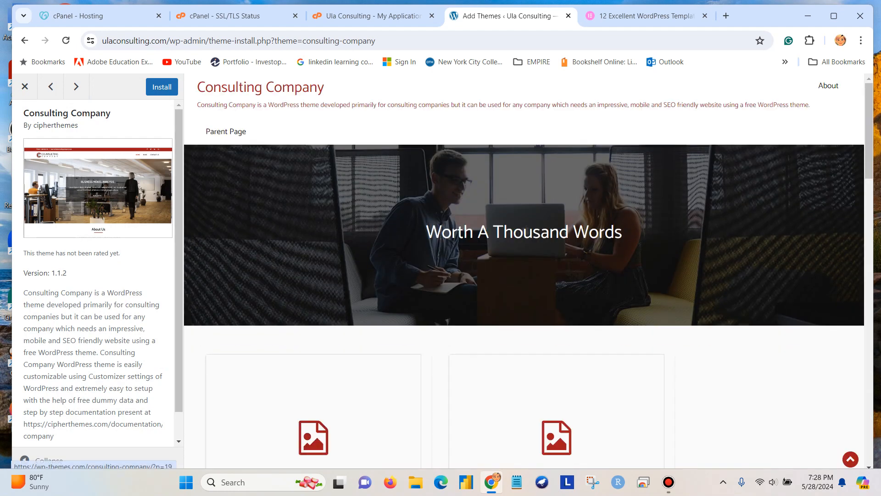
{"action": "scroll", "coordinate": [528, 271], "scroll_direction": "down", "scroll_amount": 5}
{"action": "scroll", "coordinate": [528, 271], "scroll_direction": "down", "scroll_amount": 13}
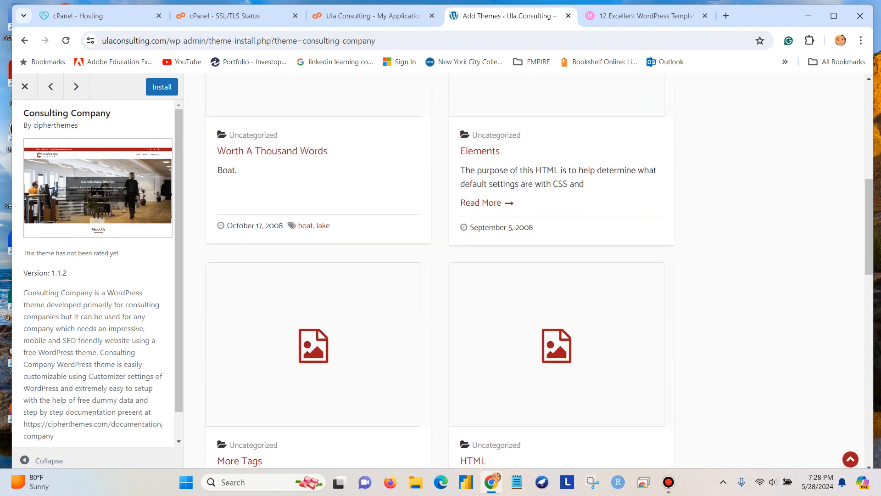
{"action": "scroll", "coordinate": [527, 271], "scroll_direction": "up", "scroll_amount": 10}
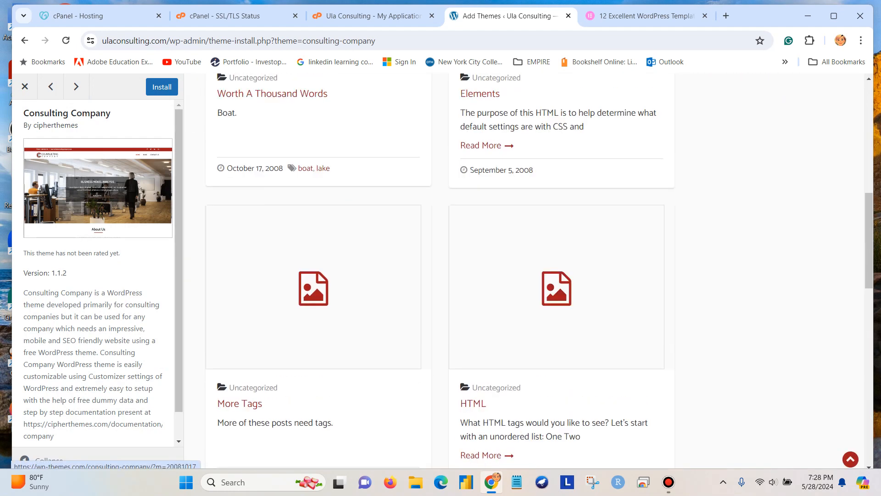
{"action": "left_click", "coordinate": [25, 87]}
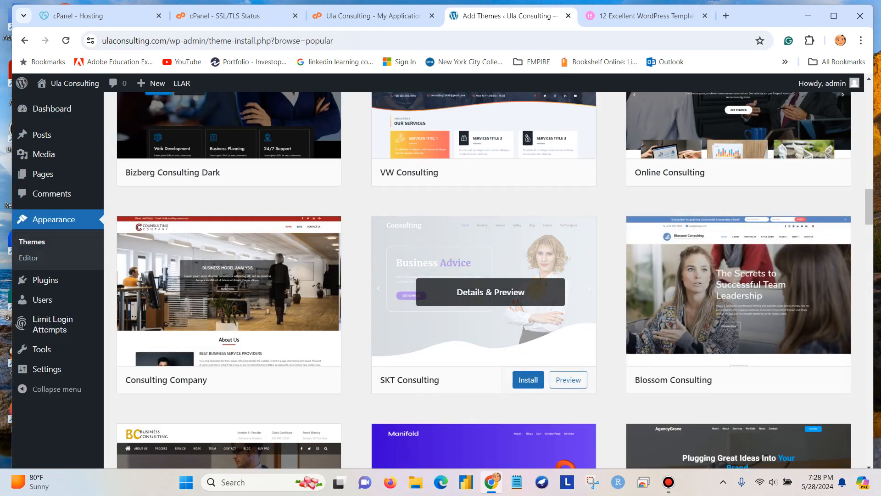
Preview the Creative Consulting theme and examine its demo page from the header down to the footer
{"action": "scroll", "coordinate": [486, 276], "scroll_direction": "up", "scroll_amount": 5}
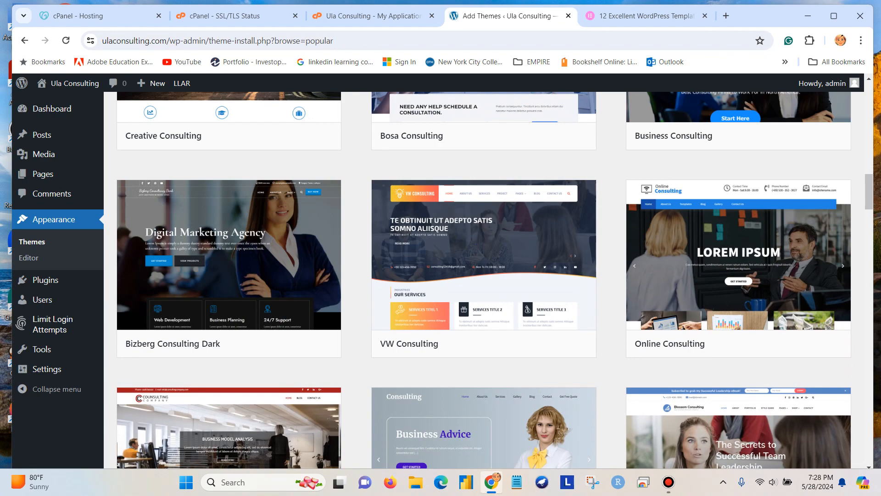
{"action": "scroll", "coordinate": [486, 275], "scroll_direction": "up", "scroll_amount": 5}
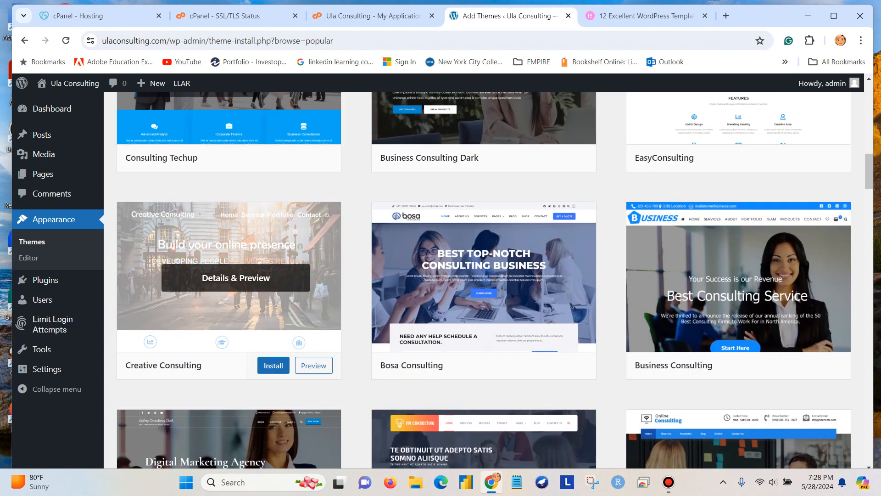
{"action": "left_click", "coordinate": [236, 278]}
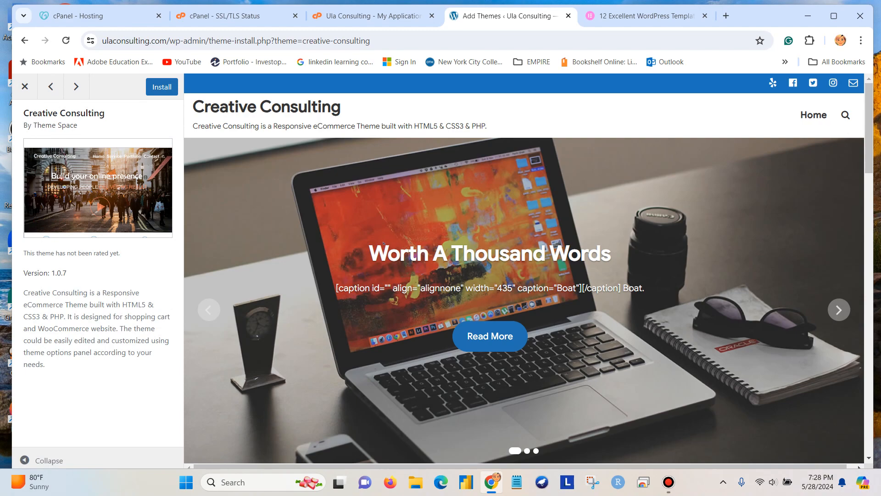
{"action": "scroll", "coordinate": [384, 185], "scroll_direction": "down", "scroll_amount": 5}
{"action": "scroll", "coordinate": [384, 185], "scroll_direction": "up", "scroll_amount": 3}
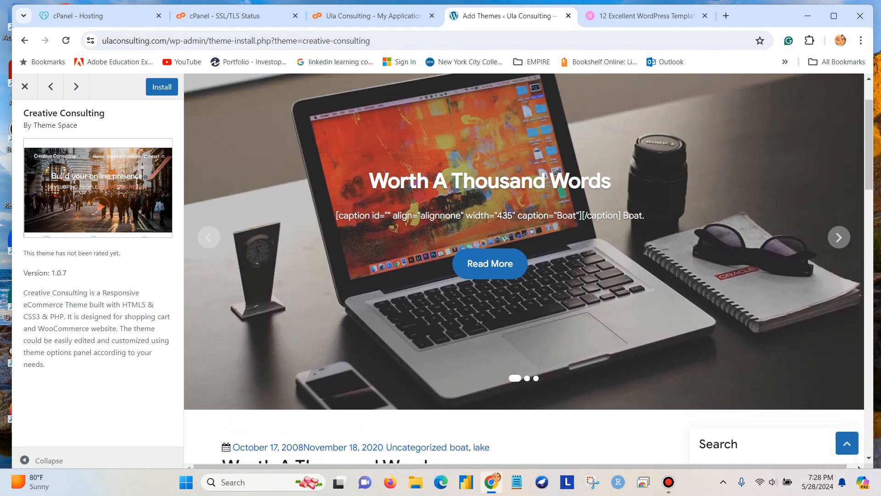
{"action": "scroll", "coordinate": [384, 186], "scroll_direction": "down", "scroll_amount": 17}
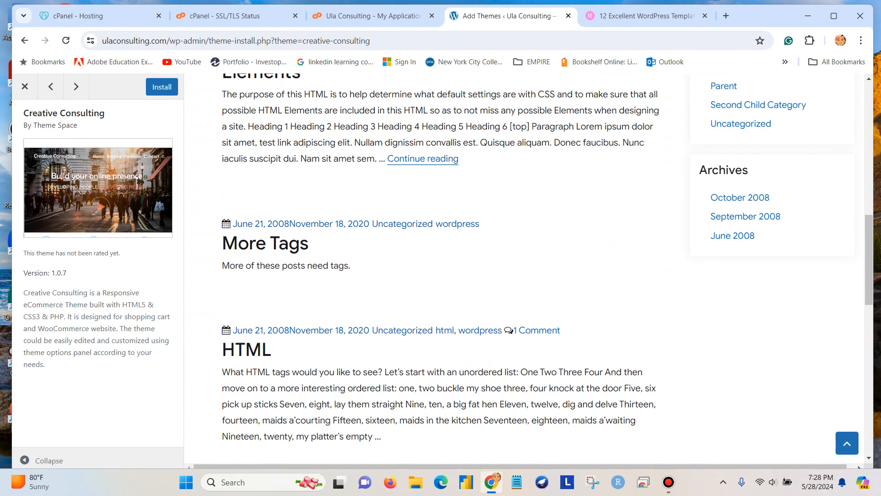
{"action": "scroll", "coordinate": [524, 271], "scroll_direction": "down", "scroll_amount": 5}
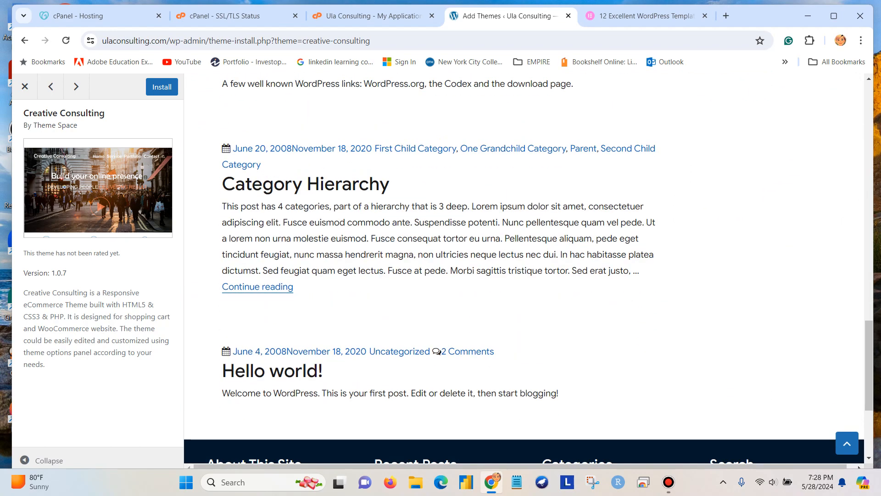
{"action": "scroll", "coordinate": [524, 271], "scroll_direction": "up", "scroll_amount": 20}
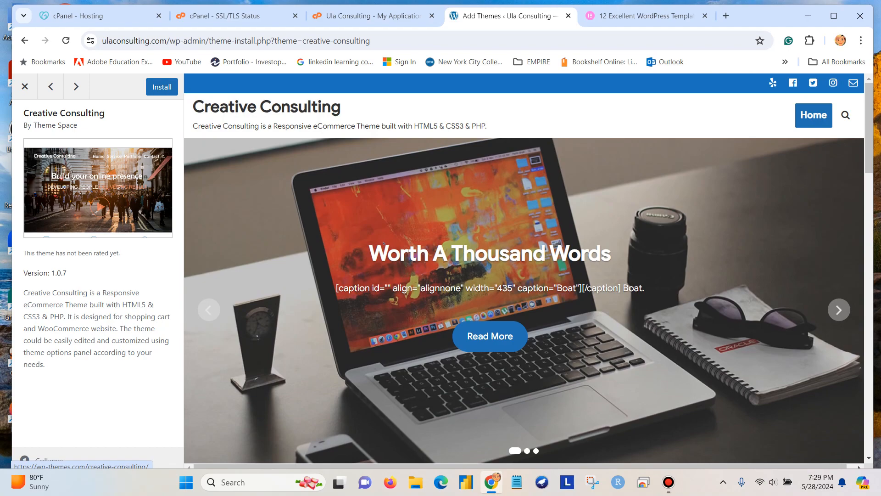
{"action": "scroll", "coordinate": [524, 271], "scroll_direction": "down", "scroll_amount": 7}
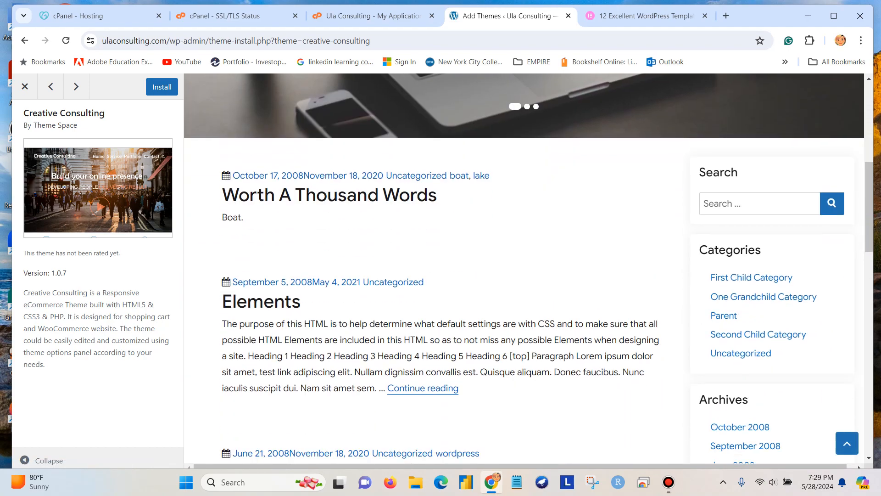
{"action": "scroll", "coordinate": [524, 270], "scroll_direction": "down", "scroll_amount": 11}
{"action": "scroll", "coordinate": [524, 271], "scroll_direction": "up", "scroll_amount": 13}
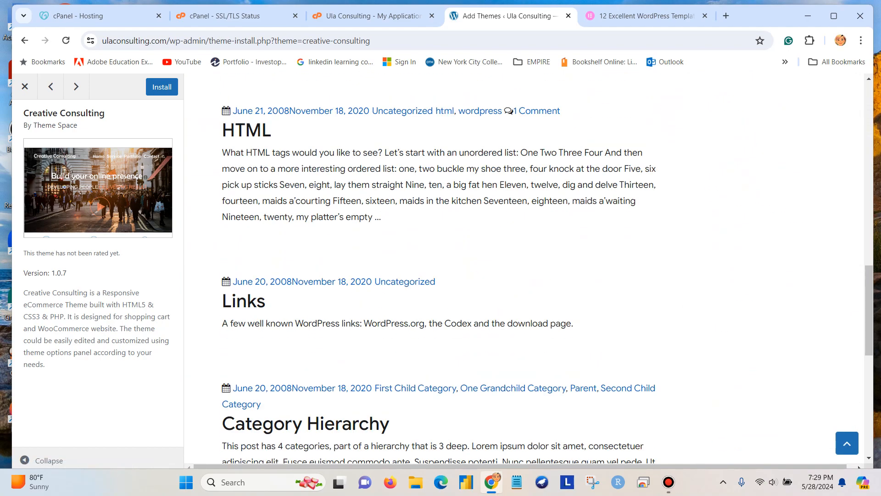
Close the Creative Consulting preview, and look through the demo page of the Business Consulting Dark theme before closing it as well
{"action": "scroll", "coordinate": [524, 271], "scroll_direction": "up", "scroll_amount": 6}
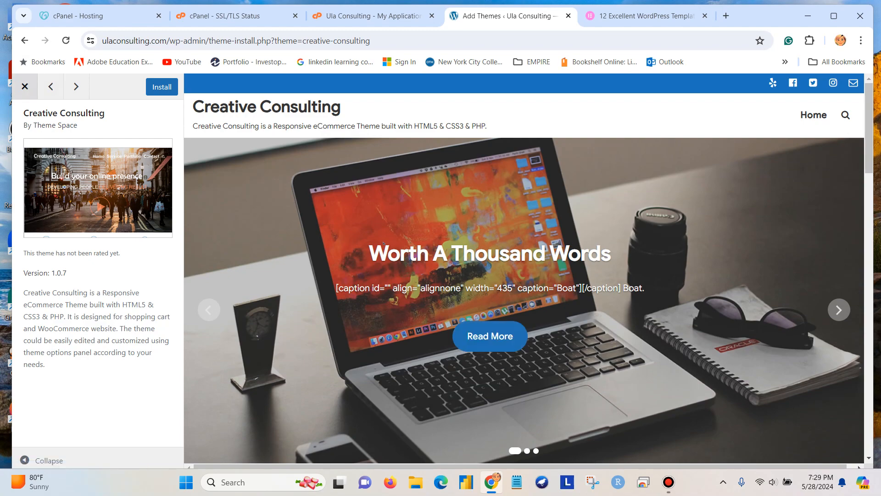
{"action": "left_click", "coordinate": [24, 86]}
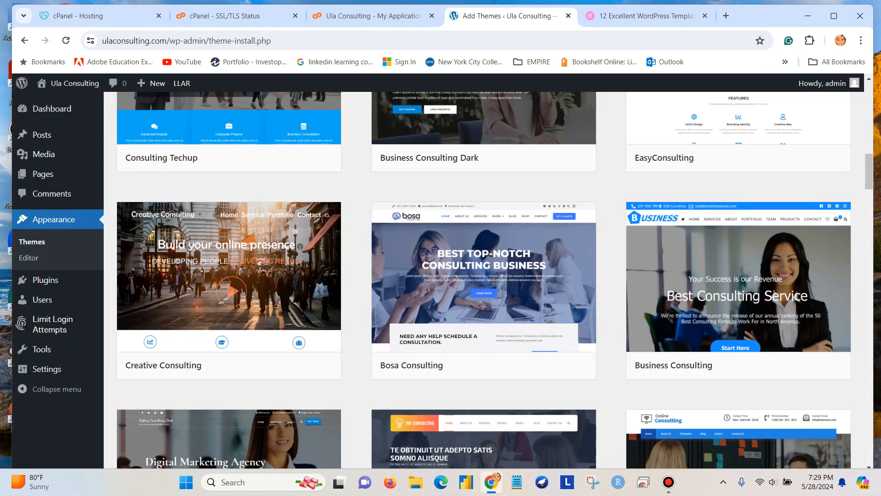
{"action": "scroll", "coordinate": [485, 279], "scroll_direction": "up", "scroll_amount": 5}
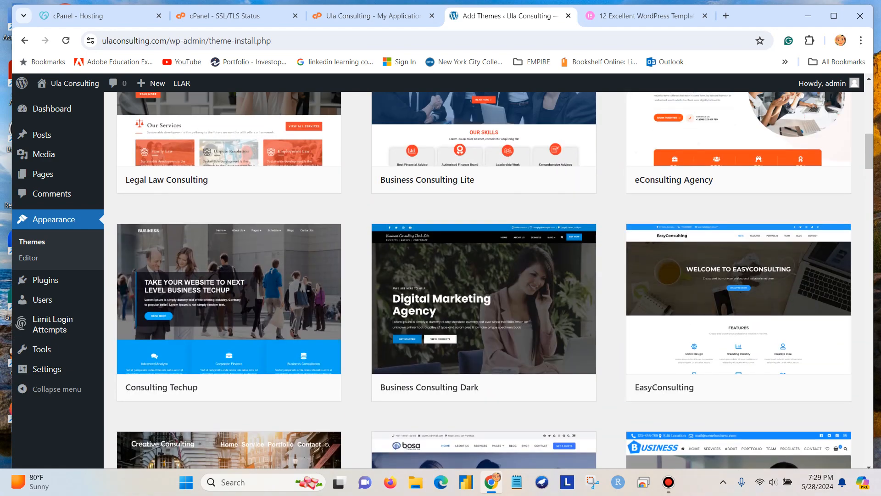
{"action": "mouse_move", "coordinate": [484, 299]}
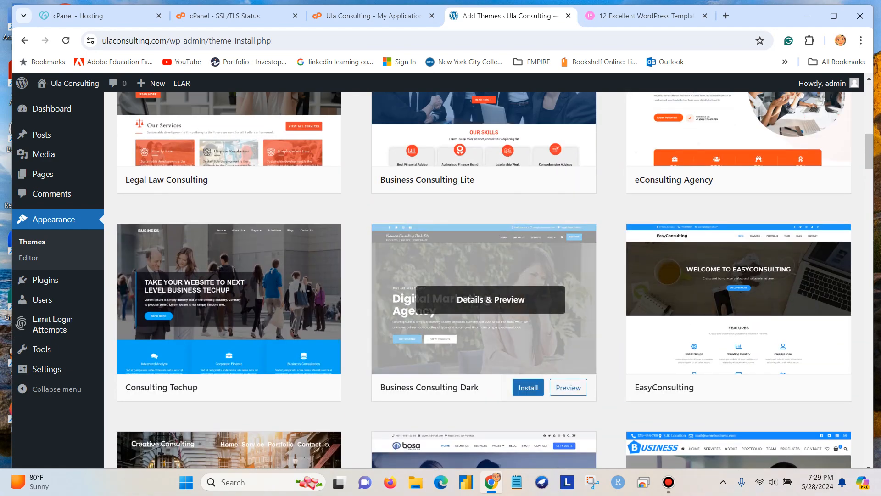
{"action": "left_click", "coordinate": [568, 388]}
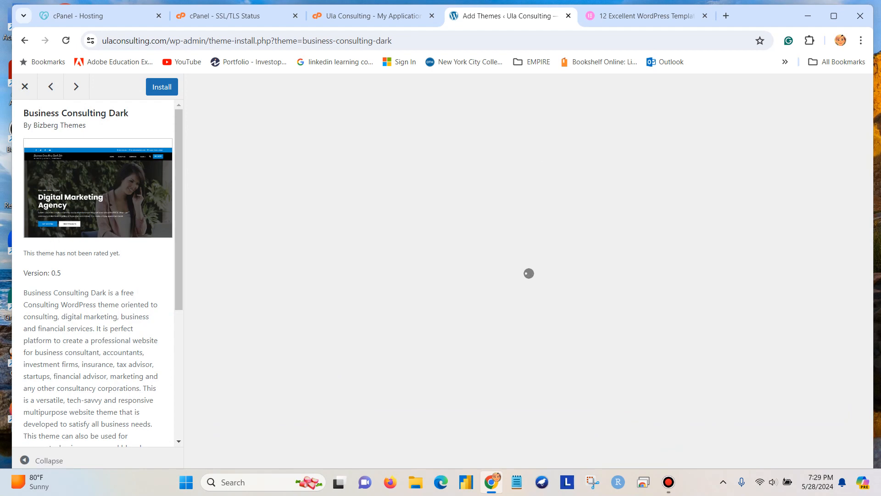
{"action": "scroll", "coordinate": [524, 271], "scroll_direction": "down", "scroll_amount": 6}
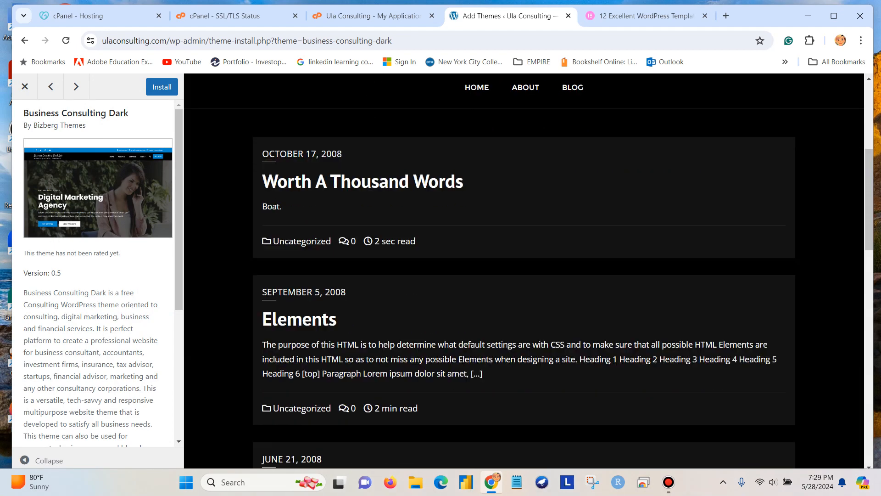
{"action": "scroll", "coordinate": [524, 271], "scroll_direction": "up", "scroll_amount": 7}
{"action": "left_click", "coordinate": [25, 86]}
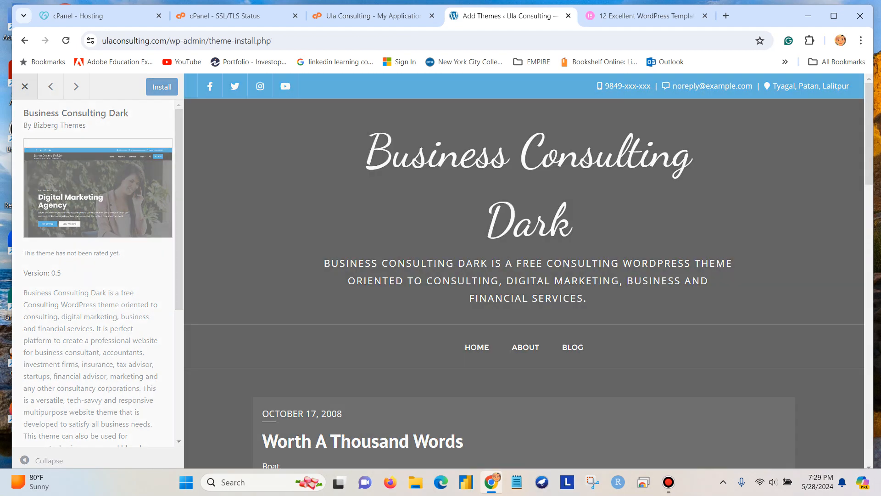
Install the Creative Consulting theme from the search results and activate it on the site
{"action": "scroll", "coordinate": [229, 331], "scroll_direction": "down", "scroll_amount": 1}
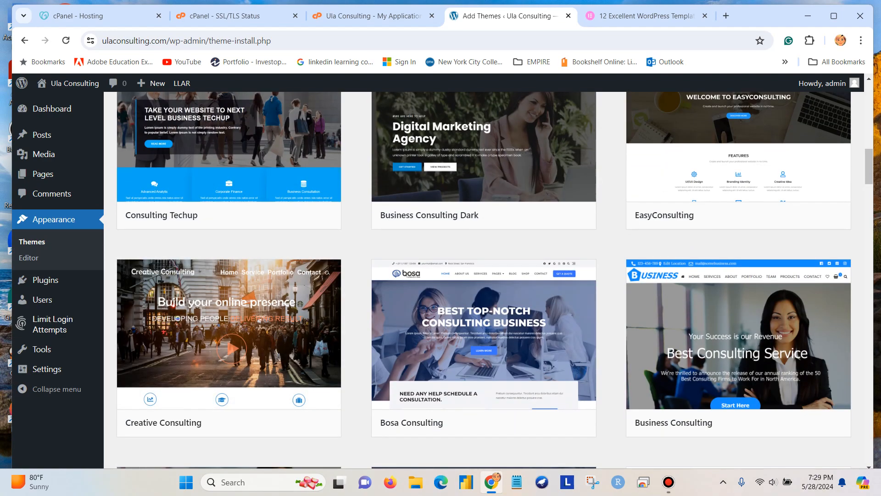
{"action": "scroll", "coordinate": [178, 318], "scroll_direction": "down", "scroll_amount": 3}
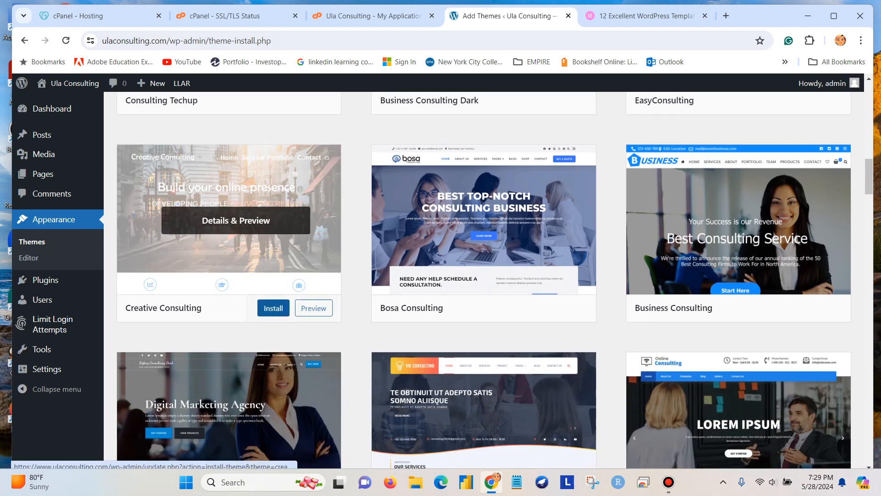
{"action": "left_click", "coordinate": [273, 308]}
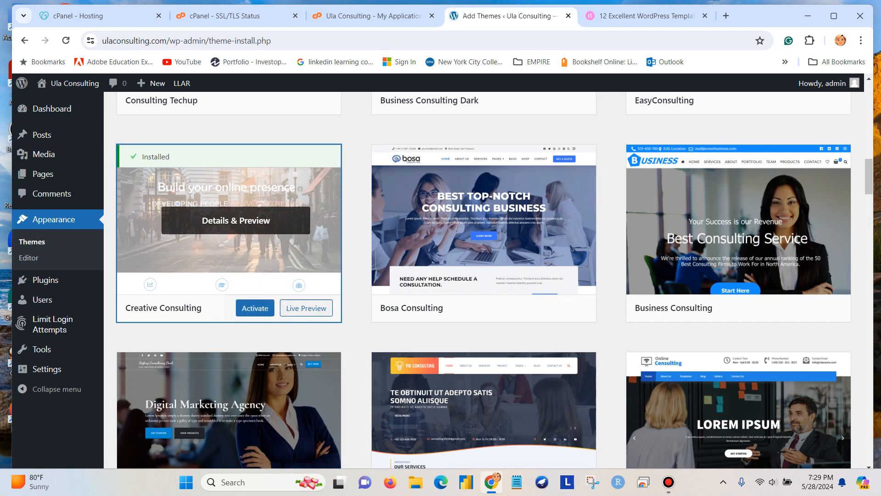
{"action": "left_click", "coordinate": [255, 308]}
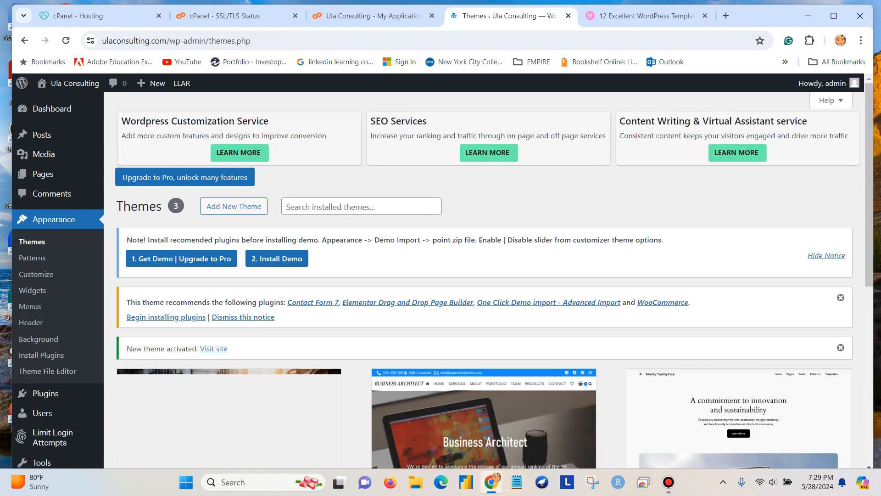
Open a live preview of the installed Twenty Twenty-Four theme, look through its home page down to the footer, and leave the preview
{"action": "scroll", "coordinate": [488, 276], "scroll_direction": "down", "scroll_amount": 3}
{"action": "scroll", "coordinate": [488, 276], "scroll_direction": "down", "scroll_amount": 2}
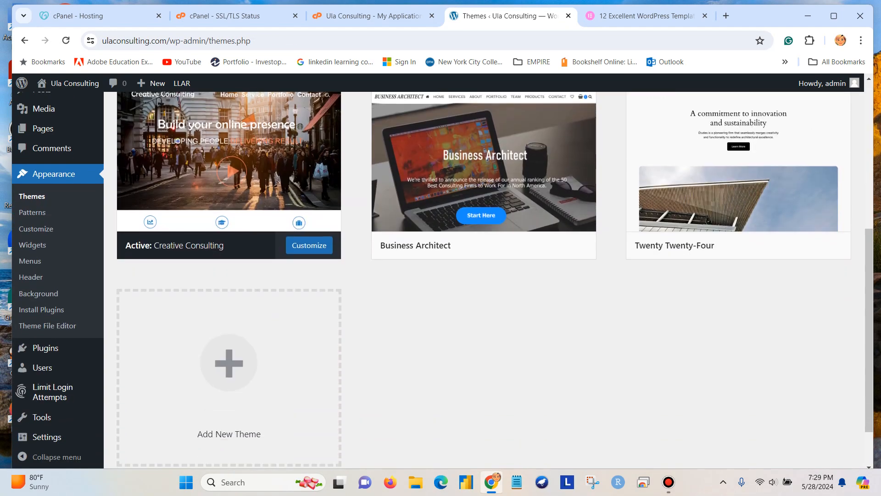
{"action": "scroll", "coordinate": [488, 275], "scroll_direction": "up", "scroll_amount": 1}
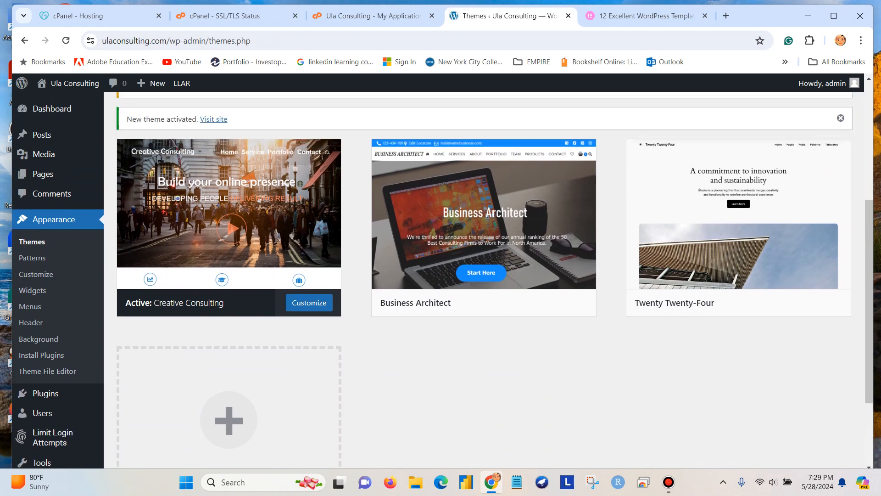
{"action": "mouse_move", "coordinate": [814, 303]}
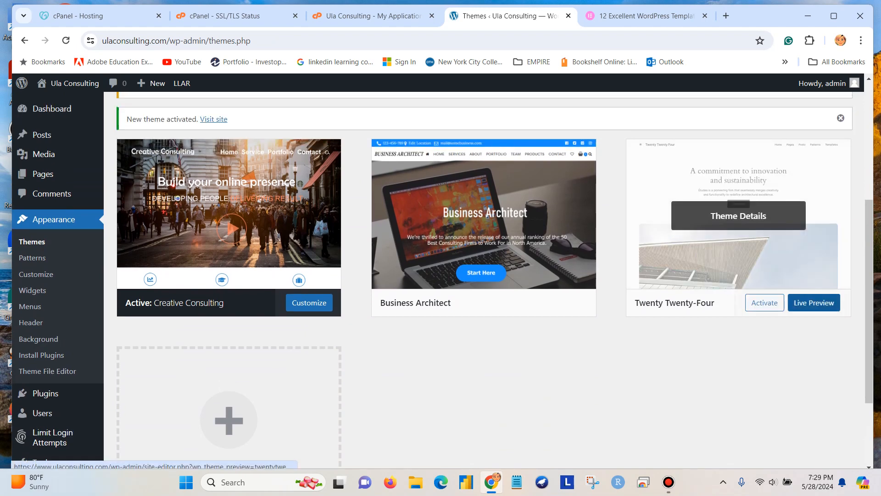
{"action": "left_click", "coordinate": [814, 303]}
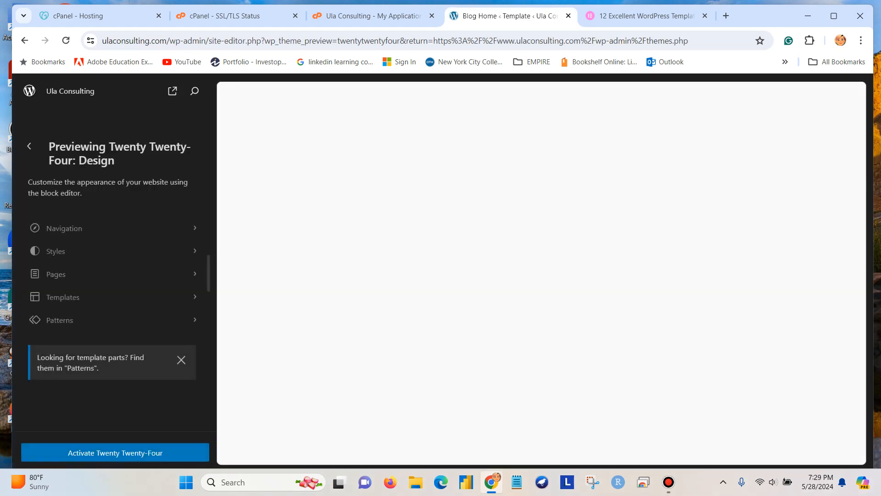
{"action": "scroll", "coordinate": [537, 273], "scroll_direction": "down", "scroll_amount": 15}
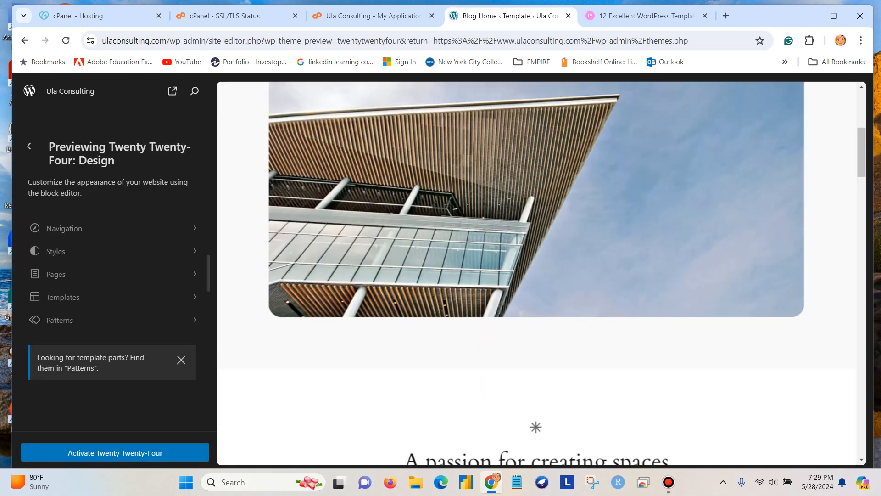
{"action": "scroll", "coordinate": [537, 274], "scroll_direction": "down", "scroll_amount": 10}
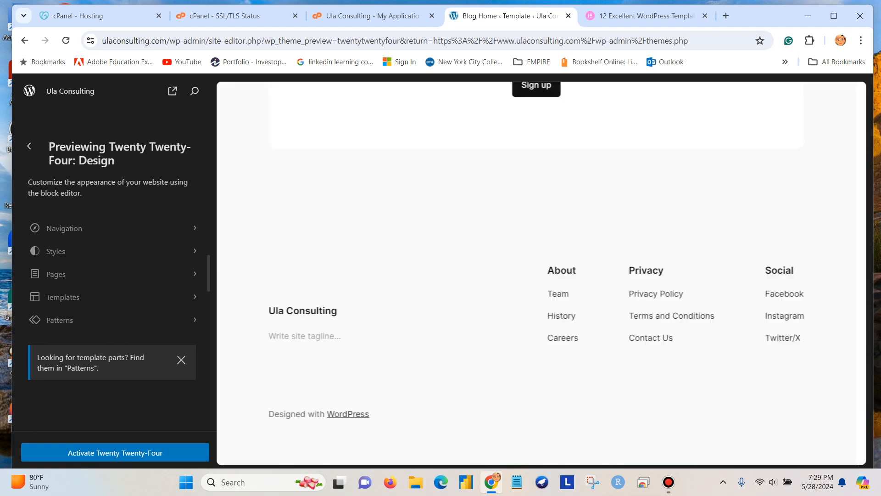
{"action": "scroll", "coordinate": [537, 273], "scroll_direction": "up", "scroll_amount": 20}
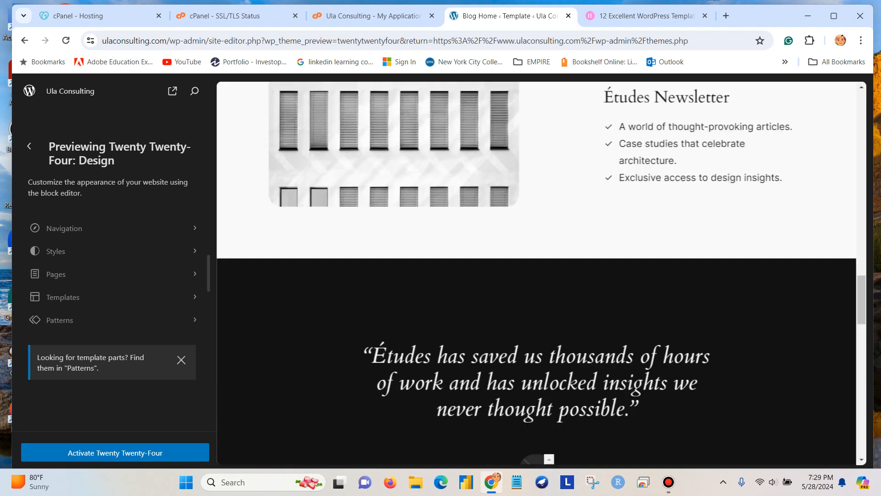
{"action": "scroll", "coordinate": [537, 273], "scroll_direction": "up", "scroll_amount": 1}
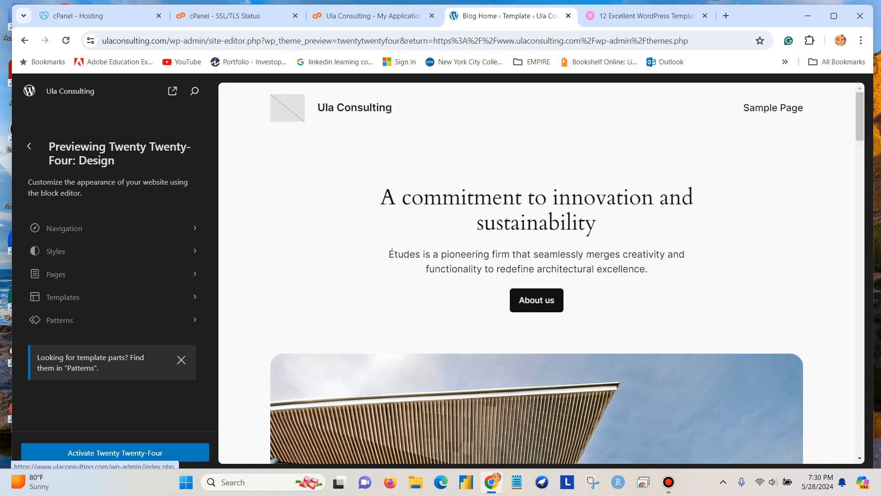
{"action": "left_click", "coordinate": [29, 146]}
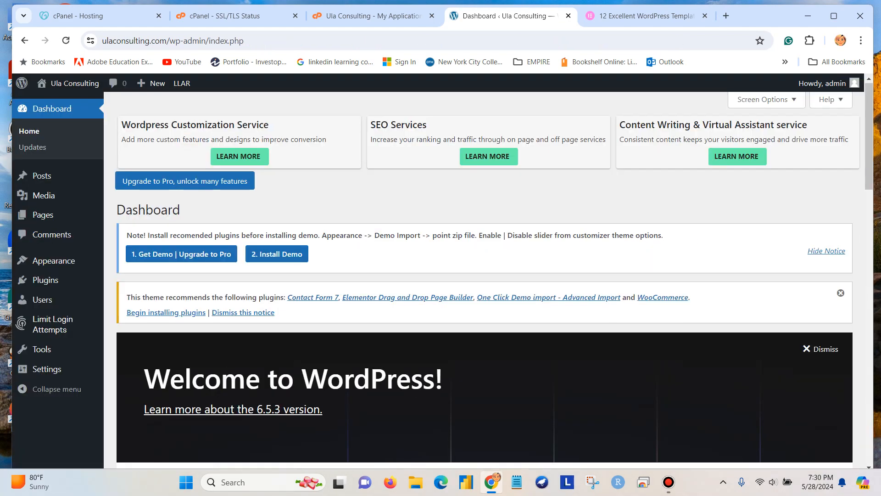
Return to the installed themes and delete the Twenty Twenty-Four theme from its details page
{"action": "scroll", "coordinate": [806, 177], "scroll_direction": "down", "scroll_amount": 3}
{"action": "left_click", "coordinate": [808, 177]}
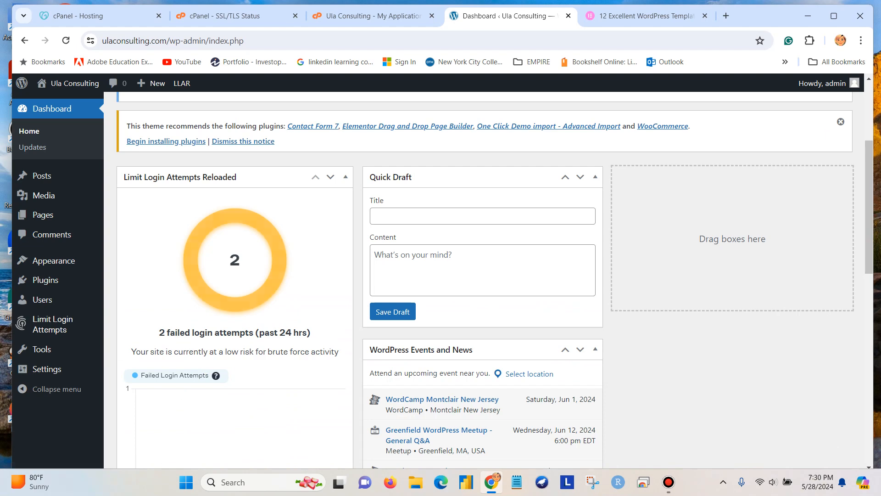
{"action": "mouse_move", "coordinate": [54, 260]}
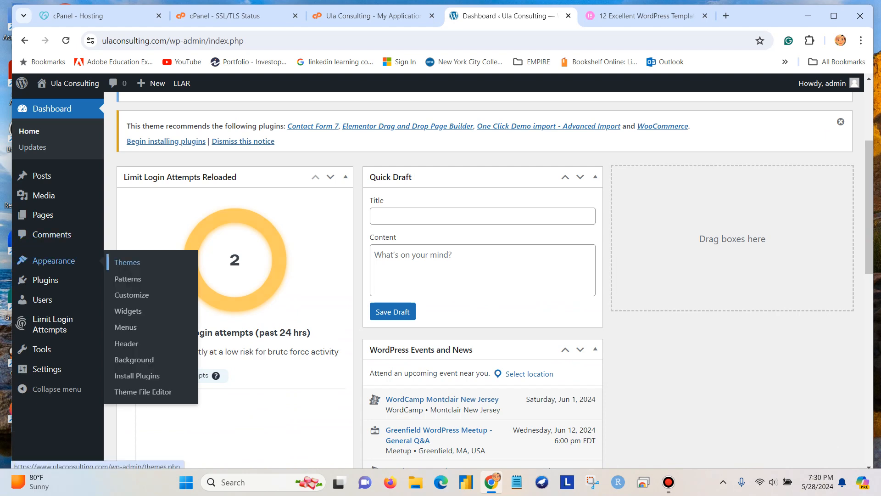
{"action": "left_click", "coordinate": [127, 262]}
{"action": "scroll", "coordinate": [127, 262], "scroll_direction": "down", "scroll_amount": 3}
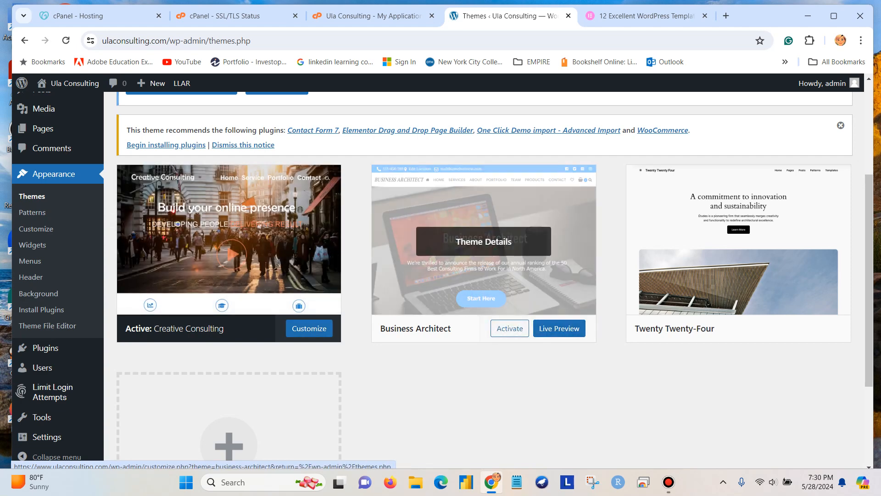
{"action": "right_click", "coordinate": [554, 211]}
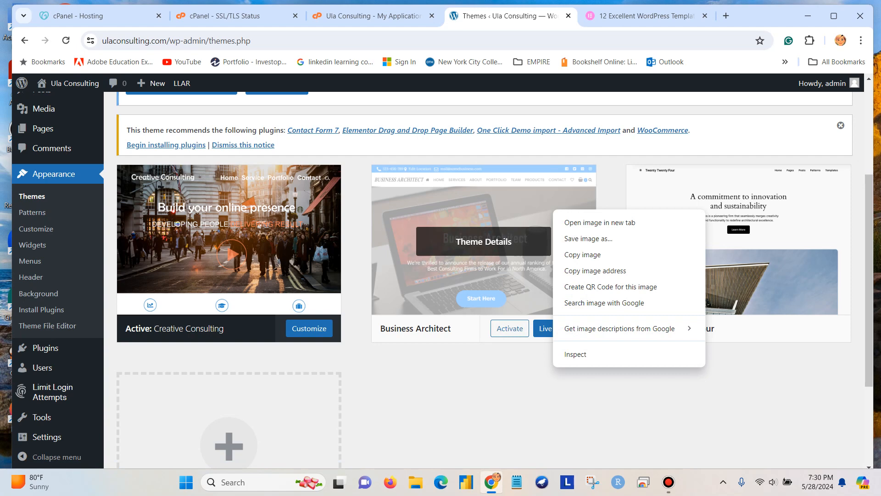
{"action": "left_click", "coordinate": [611, 197]}
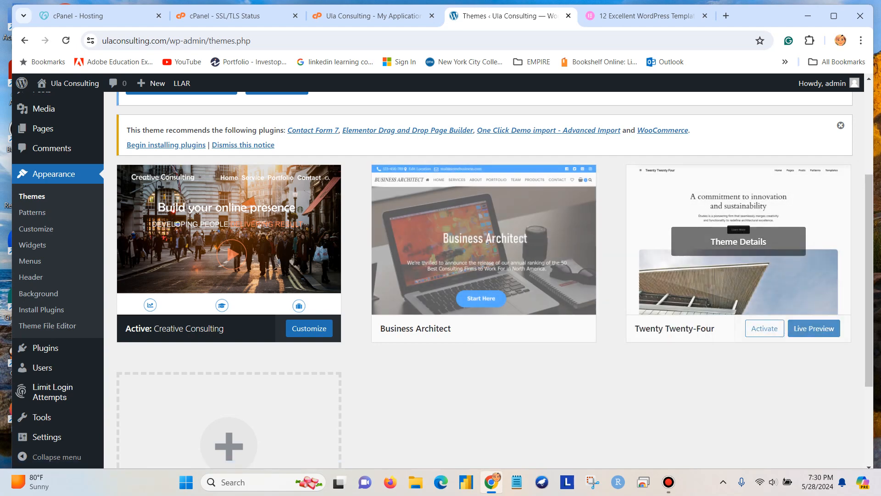
{"action": "left_click", "coordinate": [724, 242]}
{"action": "scroll", "coordinate": [503, 287], "scroll_direction": "down", "scroll_amount": 1}
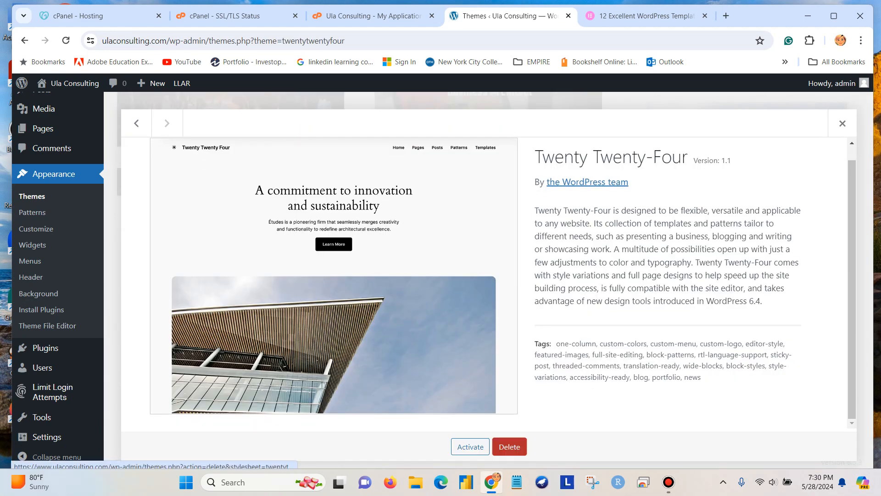
{"action": "left_click", "coordinate": [510, 446]}
{"action": "left_click", "coordinate": [493, 136]}
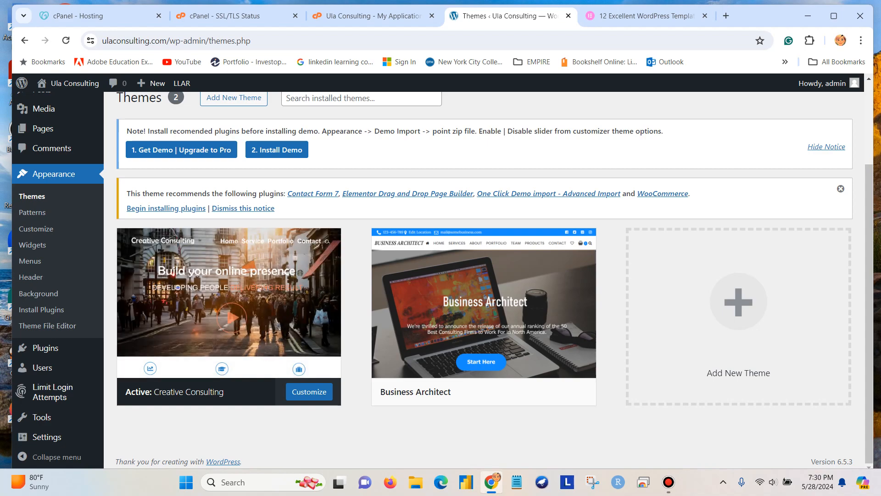
Visit the live Ula Consulting site, look over its home page, and open the full Hello World post
{"action": "left_click", "coordinate": [75, 83]}
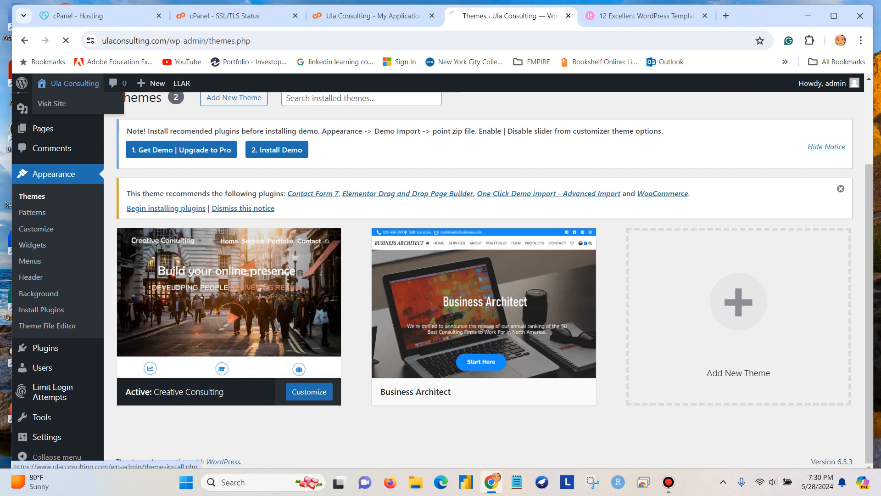
{"action": "scroll", "coordinate": [440, 276], "scroll_direction": "down", "scroll_amount": 5}
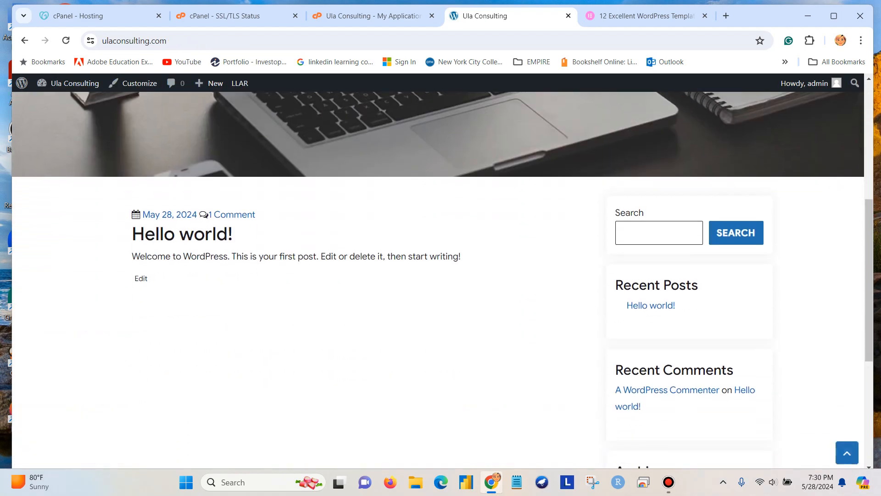
{"action": "scroll", "coordinate": [262, 207], "scroll_direction": "up", "scroll_amount": 5}
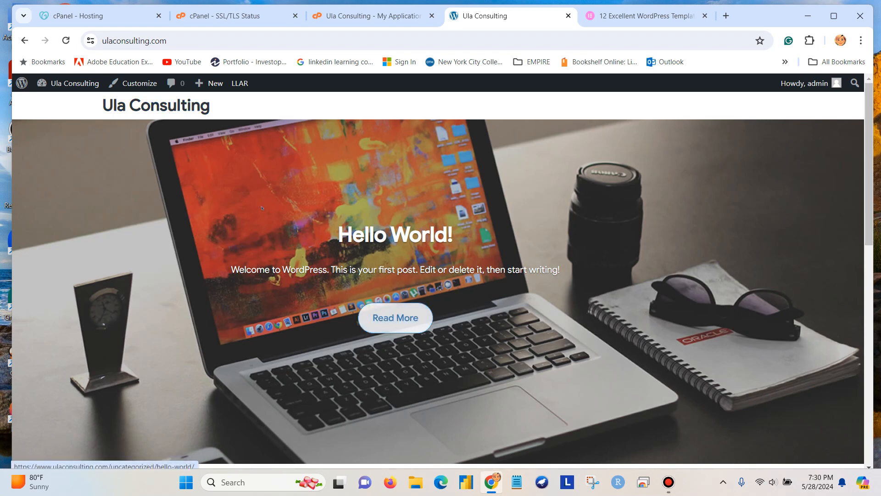
{"action": "left_click", "coordinate": [395, 318]}
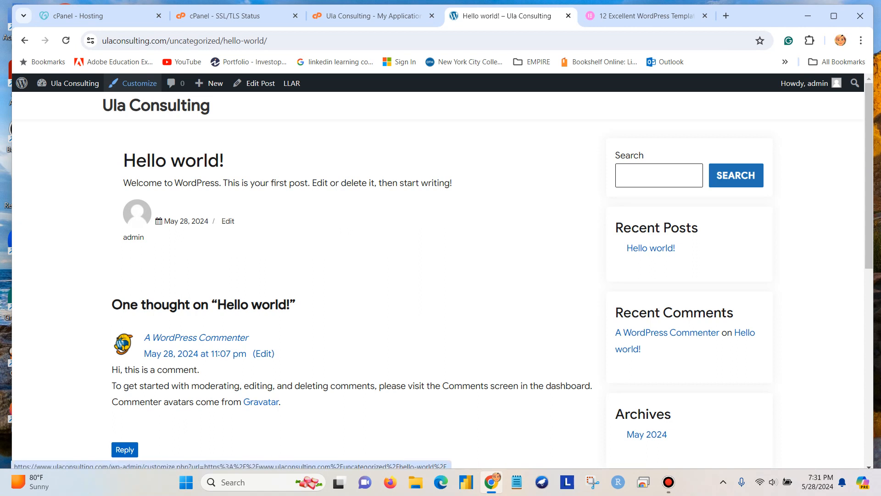
Open the site customizer, set the site identity tagline to "Bringing Industry Insights", and publish the change
{"action": "left_click", "coordinate": [136, 83]}
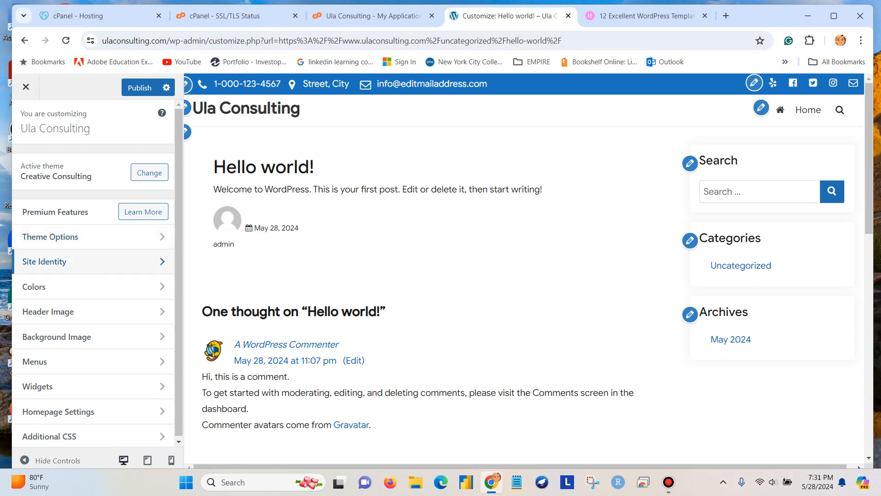
{"action": "left_click", "coordinate": [69, 261]}
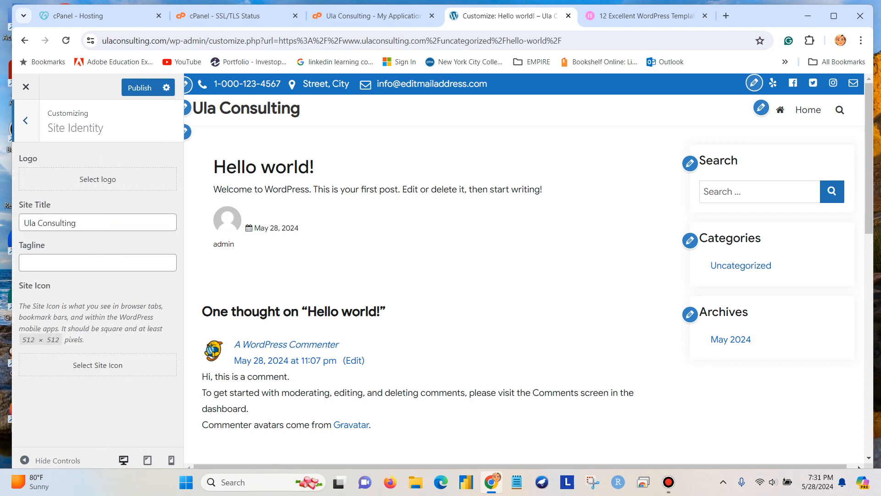
{"action": "left_click", "coordinate": [69, 262]}
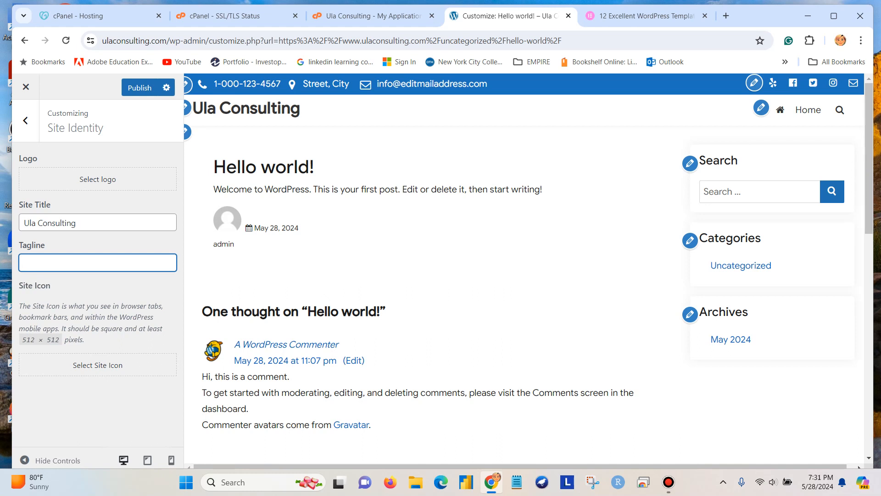
{"action": "type", "text": "Bring"}
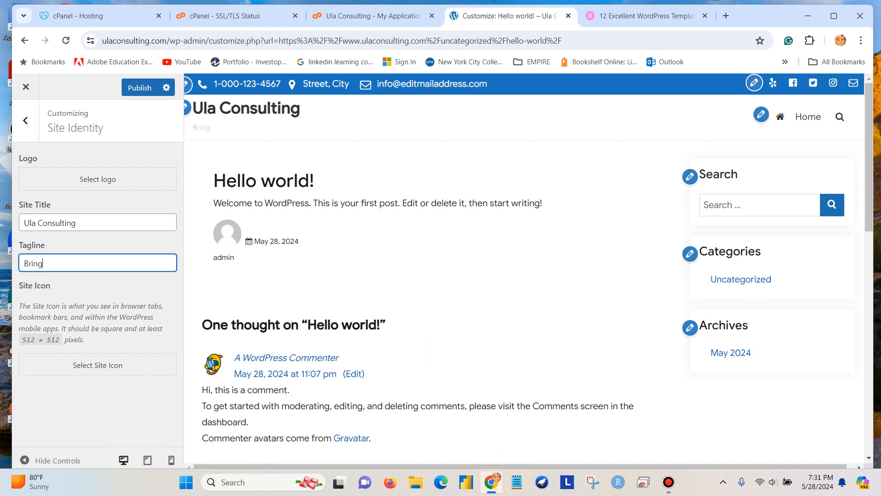
{"action": "type", "text": "ing Industry Insigts"}
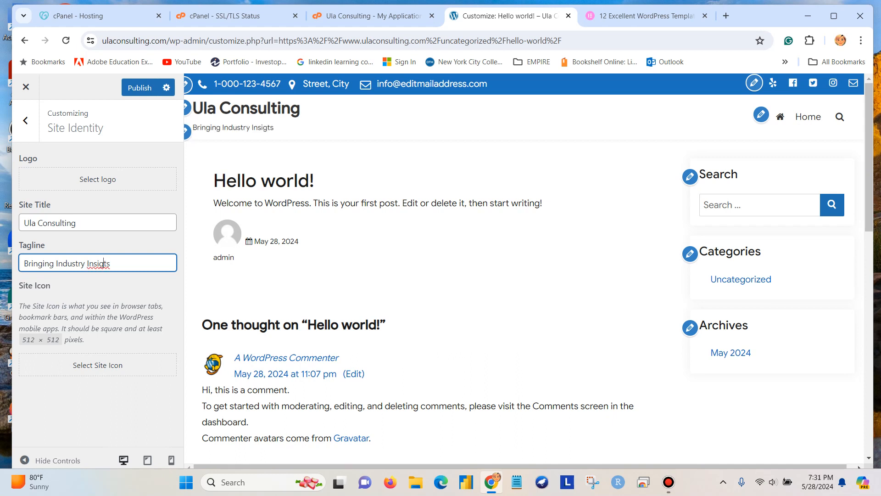
{"action": "type", "text": "h"}
{"action": "left_click", "coordinate": [140, 88]}
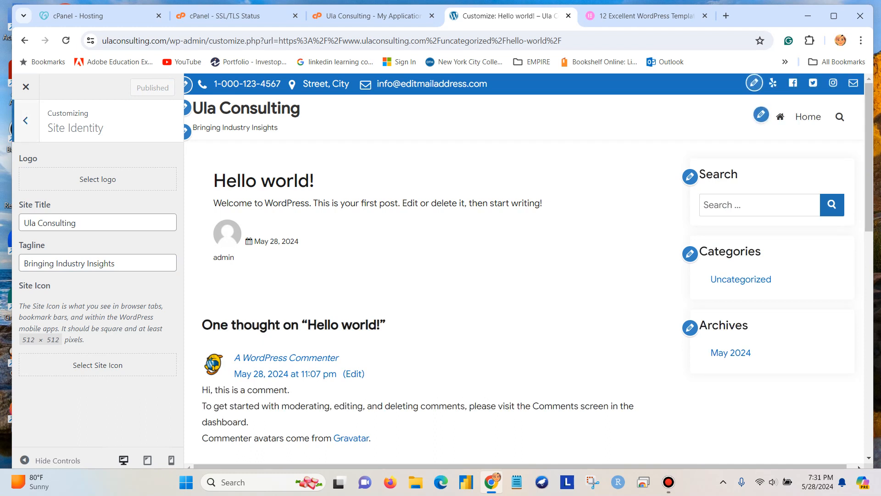
Look at the theme's color settings in the customizer, and close the customizer without changing them
{"action": "left_click", "coordinate": [26, 121]}
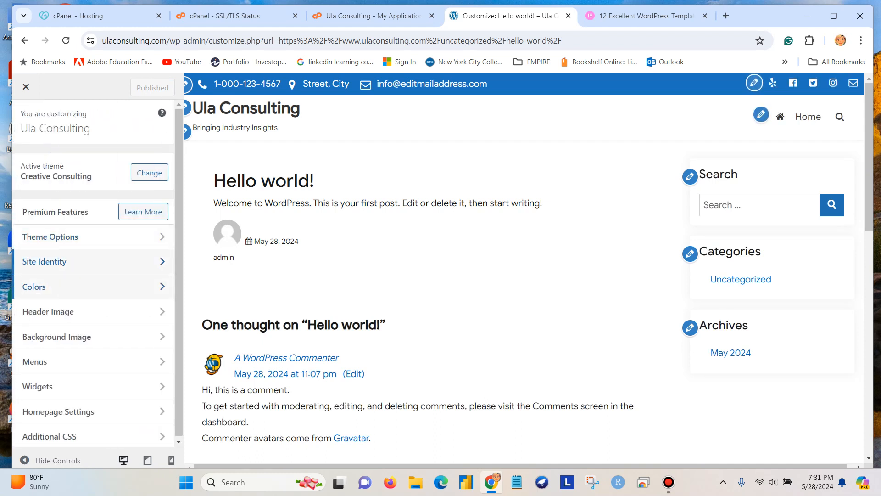
{"action": "left_click", "coordinate": [50, 285]}
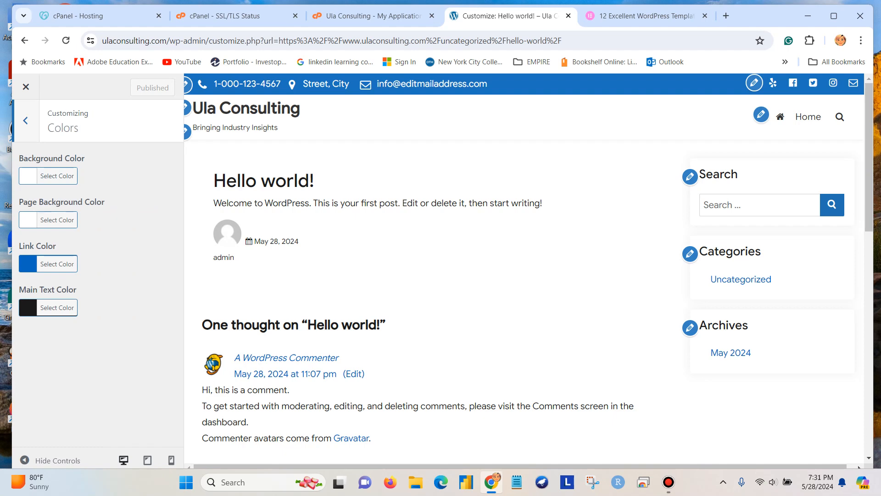
{"action": "left_click", "coordinate": [25, 120]}
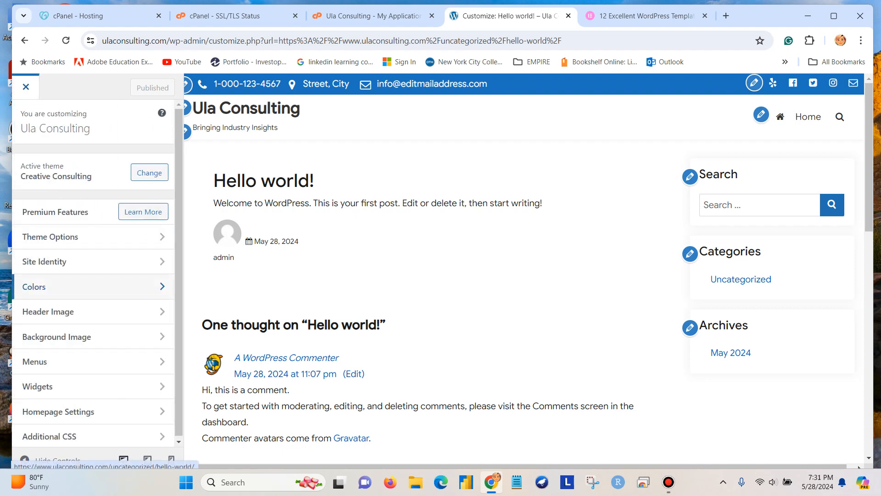
{"action": "left_click", "coordinate": [26, 87]}
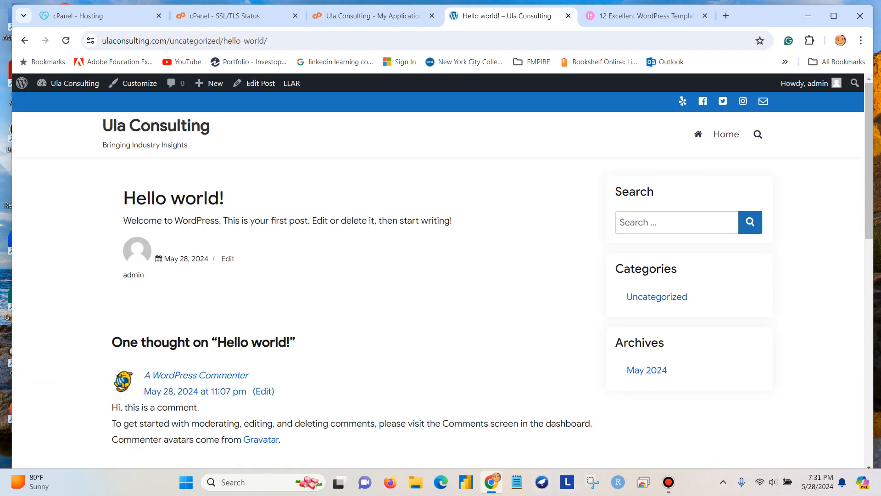
Visit the live Ula Consulting home page by way of the dashboard and check how it looks with the tagline
{"action": "left_click", "coordinate": [74, 83]}
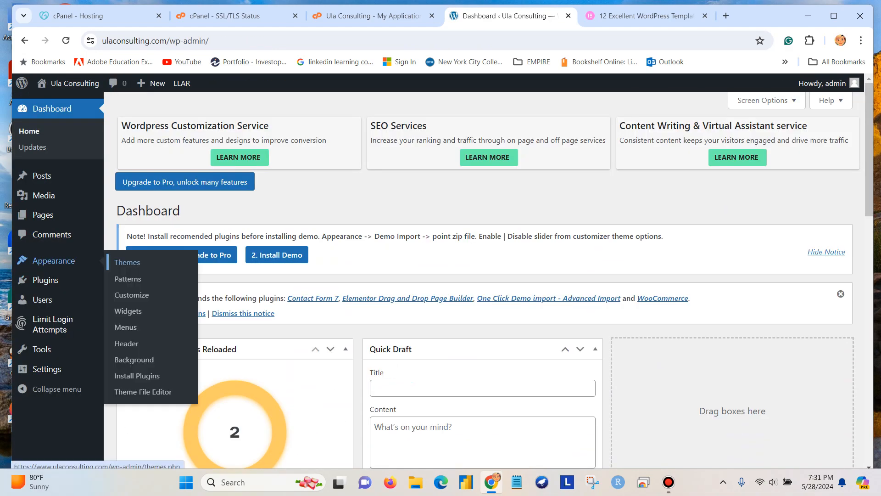
{"action": "left_click", "coordinate": [73, 83]}
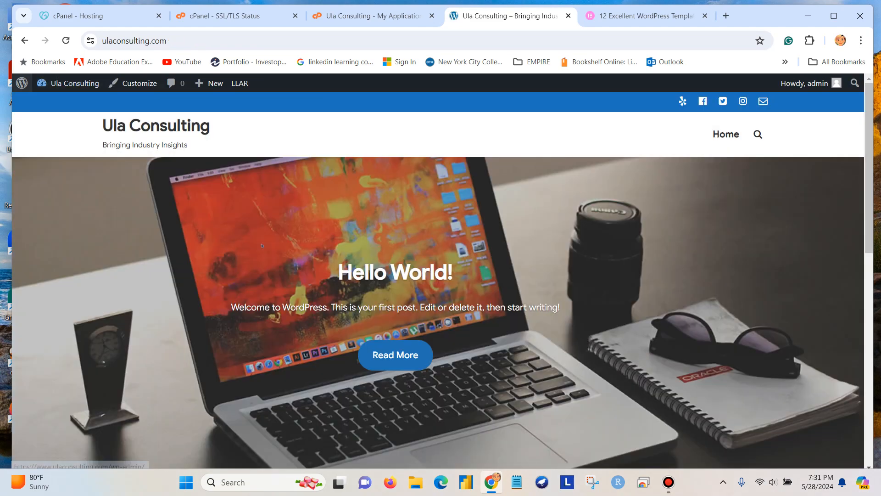
{"action": "scroll", "coordinate": [261, 246], "scroll_direction": "down", "scroll_amount": 7}
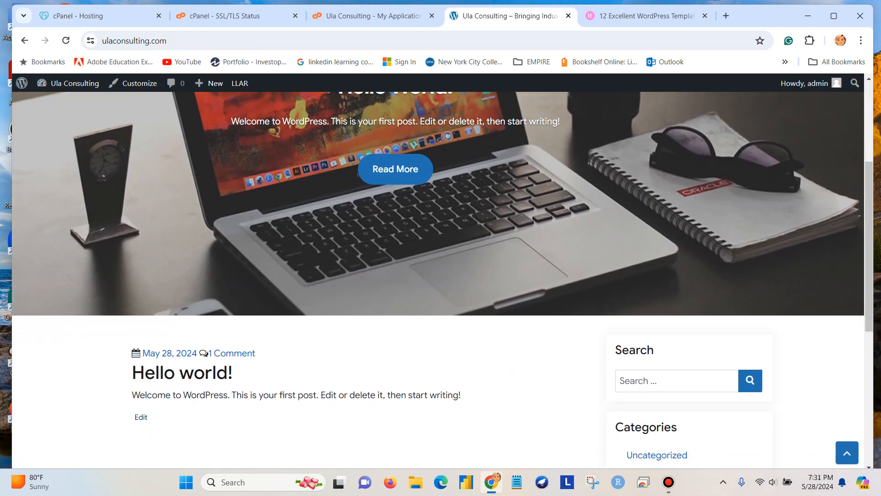
{"action": "scroll", "coordinate": [262, 245], "scroll_direction": "up", "scroll_amount": 7}
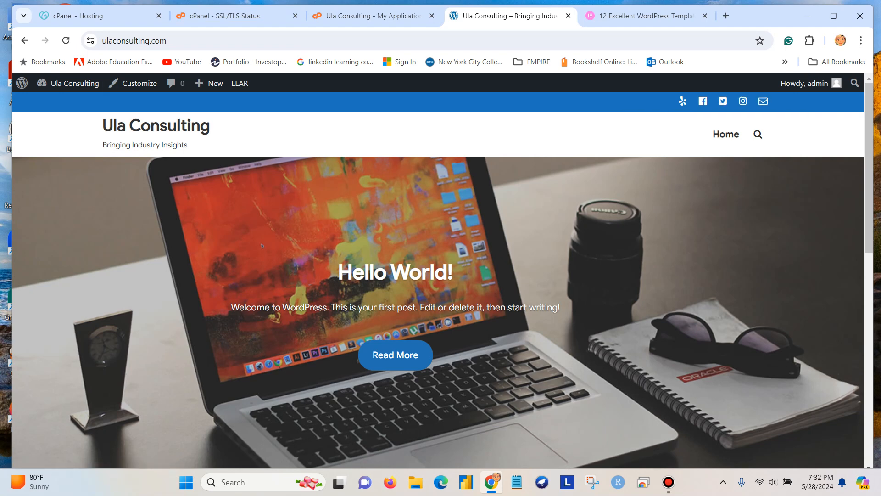
Return to the dashboard, go to the installed plugins, and activate Akismet Anti-spam: Spam Protection
{"action": "mouse_move", "coordinate": [68, 83]}
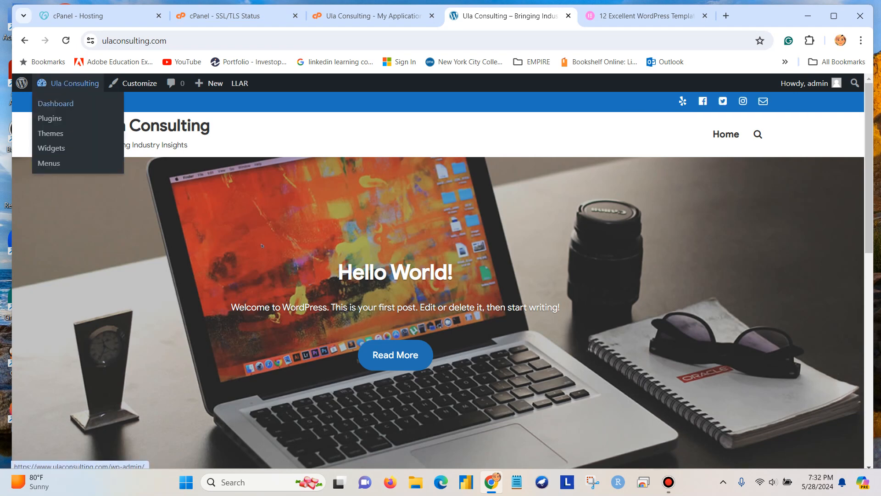
{"action": "left_click", "coordinate": [55, 103]}
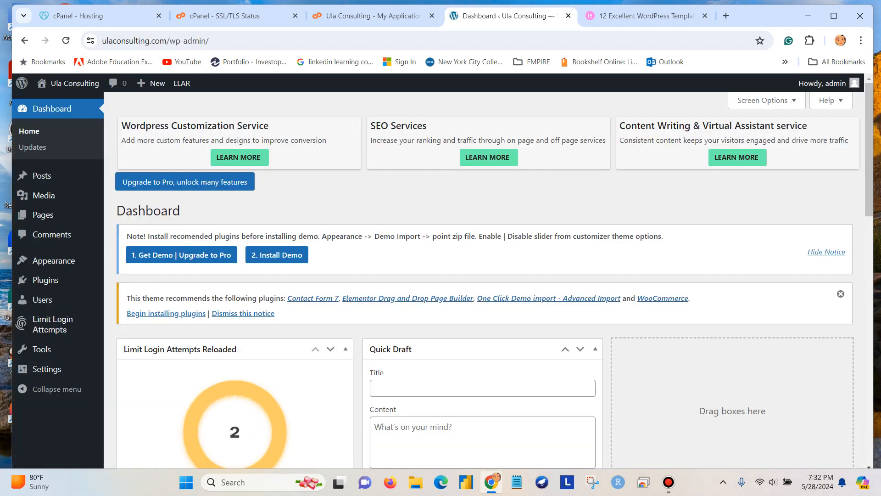
{"action": "mouse_move", "coordinate": [53, 260]}
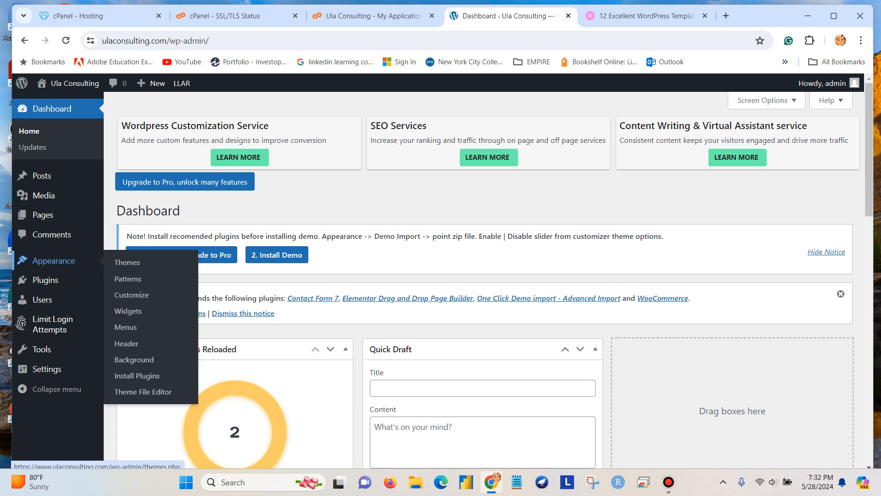
{"action": "mouse_move", "coordinate": [46, 280]}
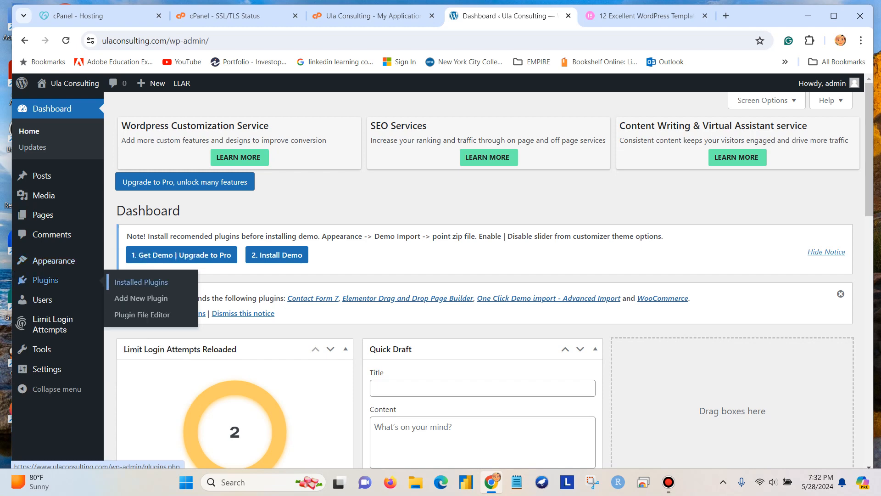
{"action": "left_click", "coordinate": [140, 282]}
{"action": "scroll", "coordinate": [485, 275], "scroll_direction": "down", "scroll_amount": 4}
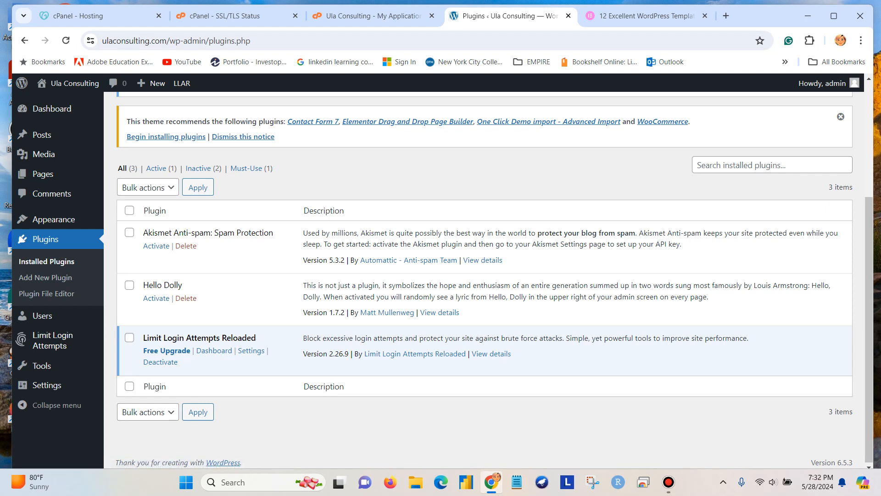
{"action": "scroll", "coordinate": [485, 275], "scroll_direction": "up", "scroll_amount": 2}
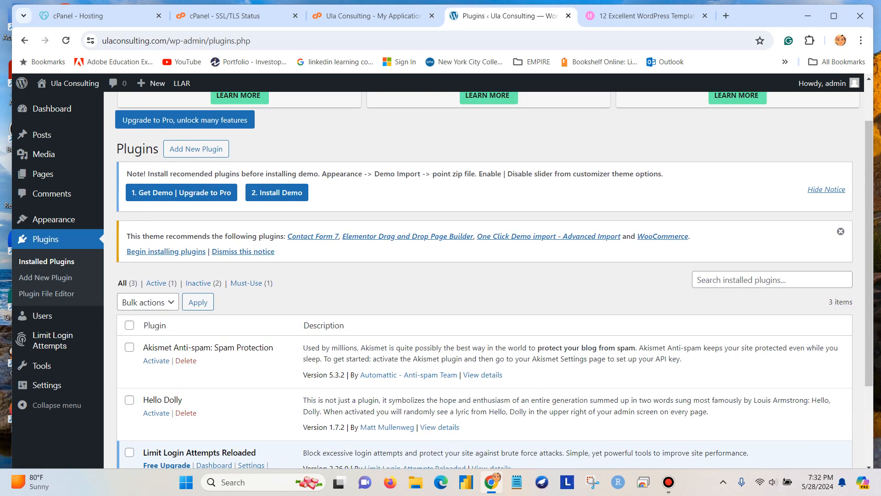
{"action": "scroll", "coordinate": [494, 280], "scroll_direction": "down", "scroll_amount": 1}
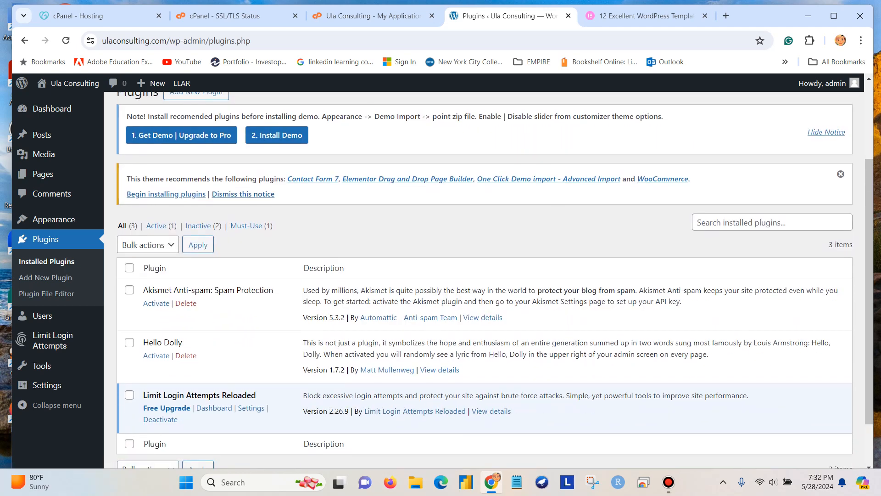
{"action": "left_click", "coordinate": [156, 303]}
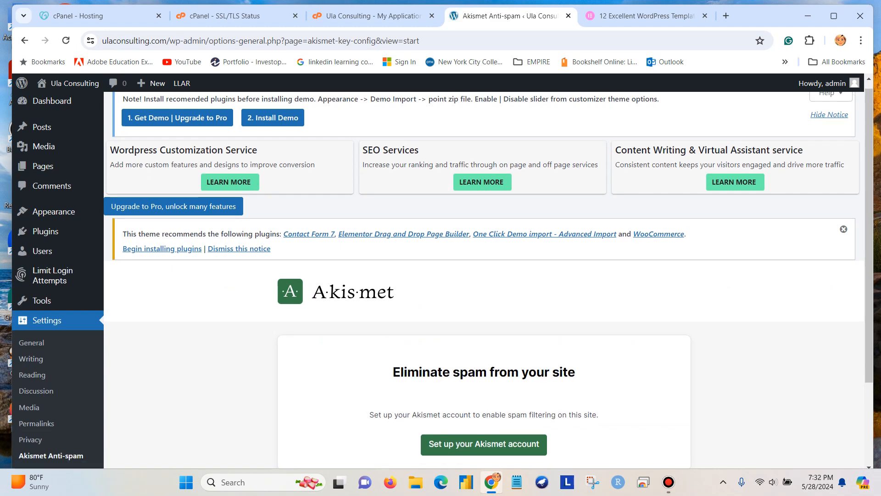
Look over the Akismet account setup page and return to the installed plugins list
{"action": "scroll", "coordinate": [484, 276], "scroll_direction": "down", "scroll_amount": 2}
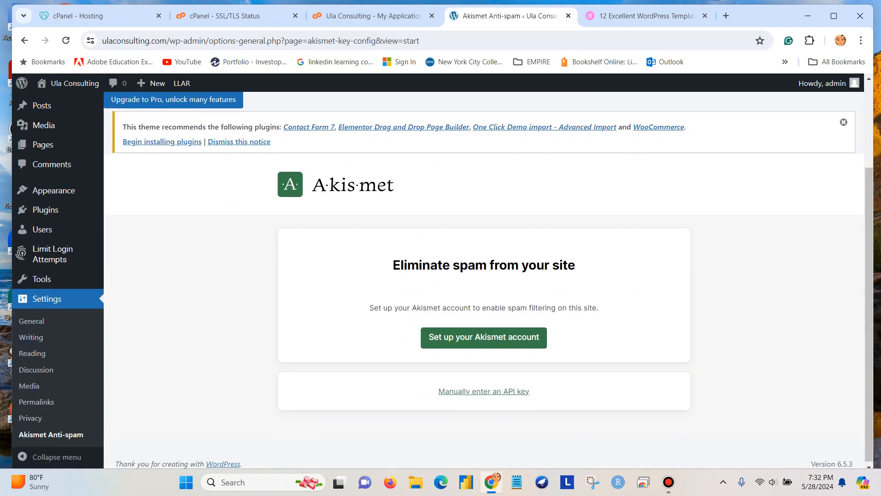
{"action": "scroll", "coordinate": [484, 276], "scroll_direction": "up", "scroll_amount": 2}
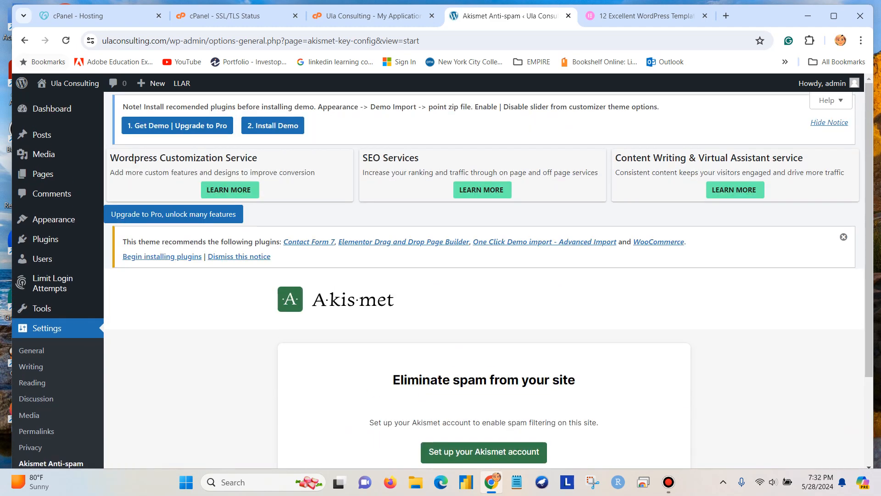
{"action": "left_click", "coordinate": [25, 40]}
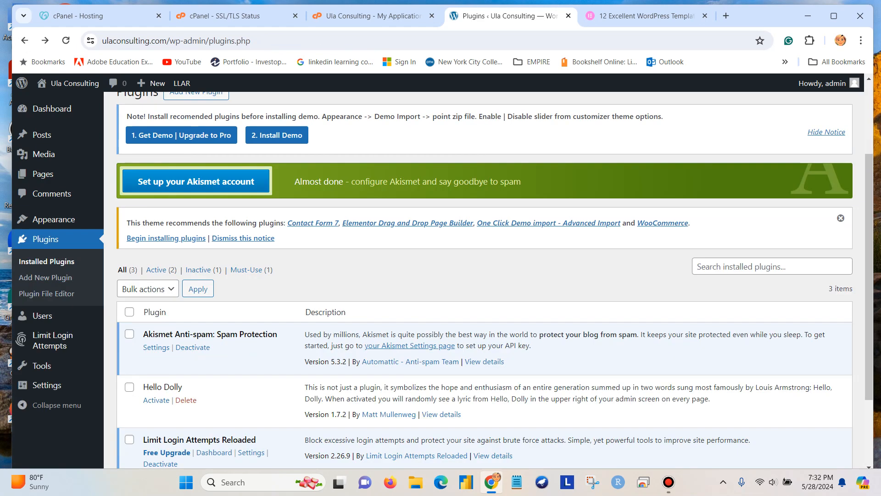
{"action": "scroll", "coordinate": [484, 276], "scroll_direction": "up", "scroll_amount": 2}
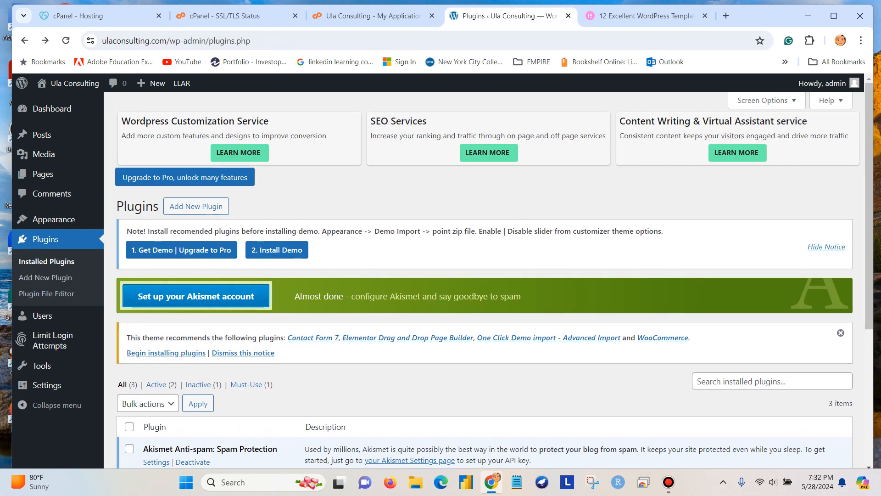
Go to the page for adding new plugins and search the plugin directory for "elementor"
{"action": "left_click", "coordinate": [196, 206]}
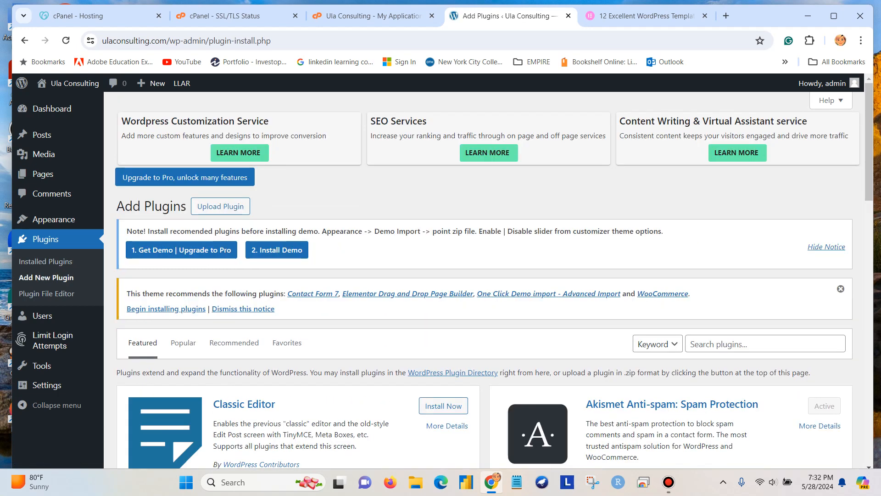
{"action": "left_click", "coordinate": [753, 344]}
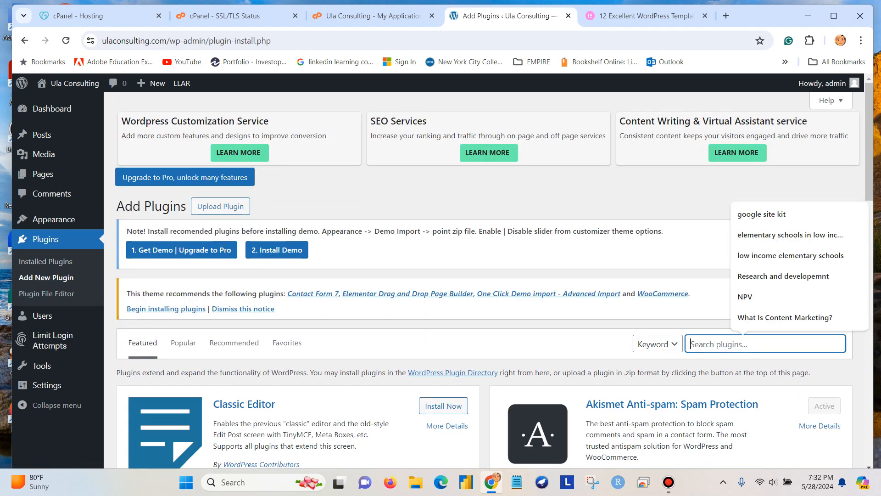
{"action": "type", "text": "el"}
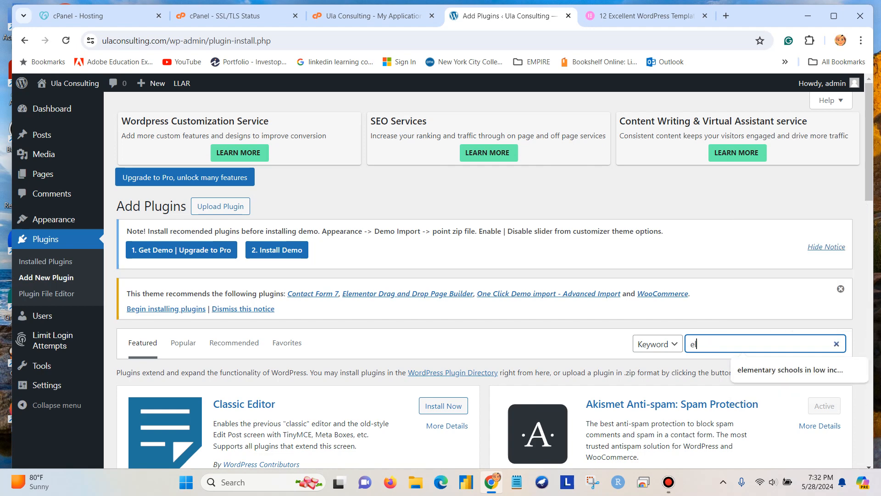
{"action": "type", "text": "elmentor"}
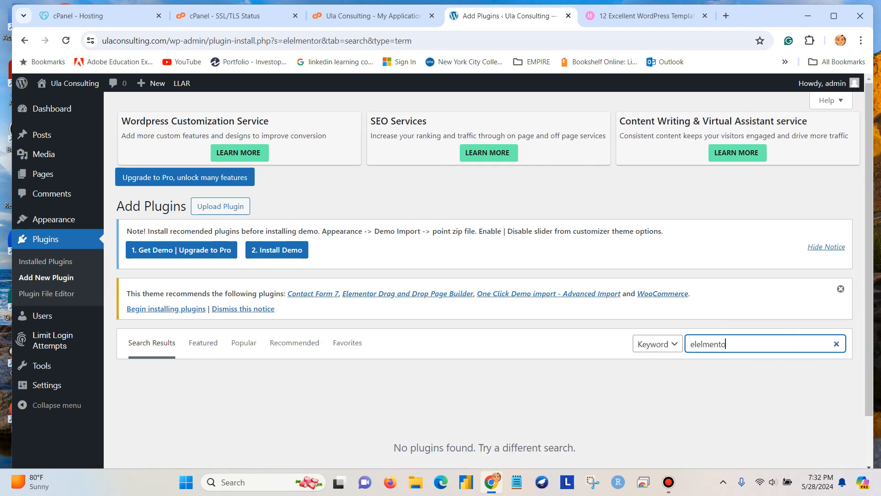
{"action": "key", "text": "BackSpace"}
{"action": "key", "text": "BackSpace"}
{"action": "key", "text": "BackSpace"}
{"action": "key", "text": "BackSpace"}
{"action": "key", "text": "BackSpace"}
{"action": "key", "text": "BackSpace"}
{"action": "key", "text": "BackSpace"}
{"action": "type", "text": "mentor"}
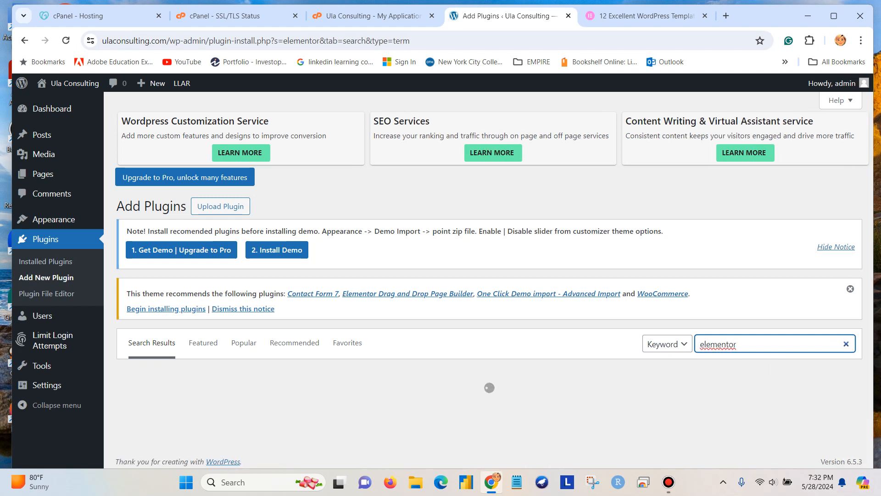
Install the Elementor Website Builder plugin from the search results and activate it
{"action": "scroll", "coordinate": [489, 276], "scroll_direction": "down", "scroll_amount": 3}
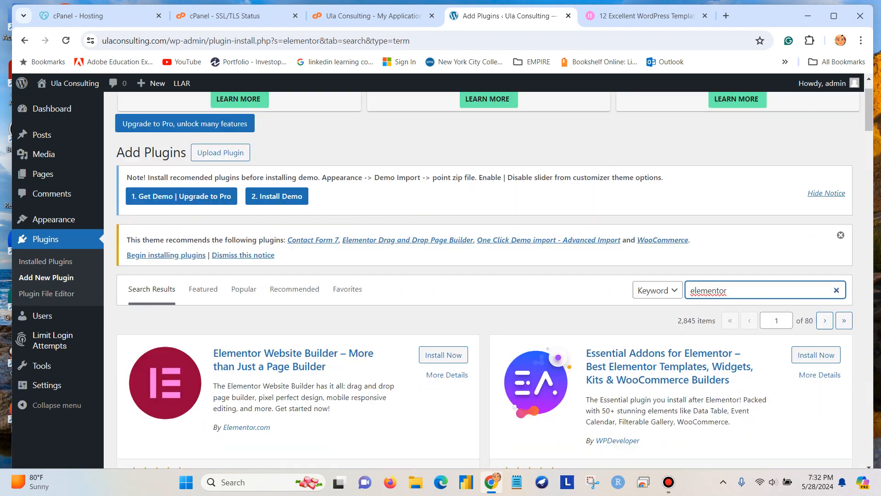
{"action": "left_click", "coordinate": [443, 237]}
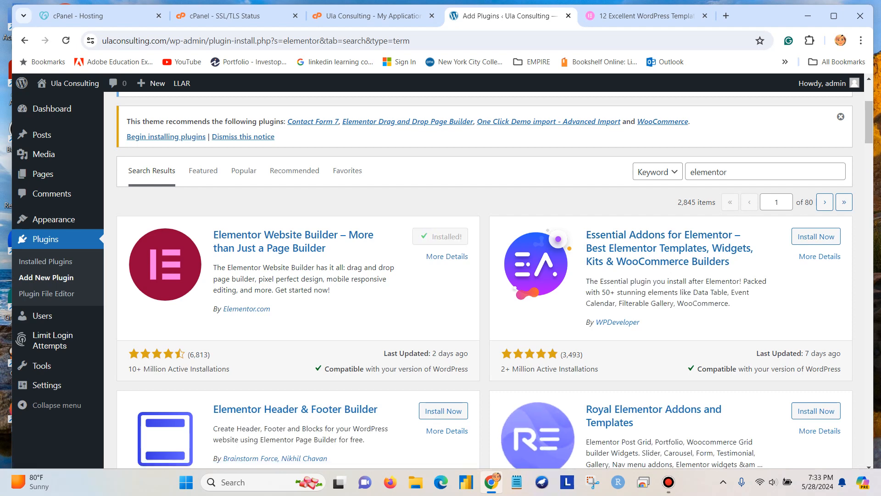
{"action": "left_click", "coordinate": [448, 236]}
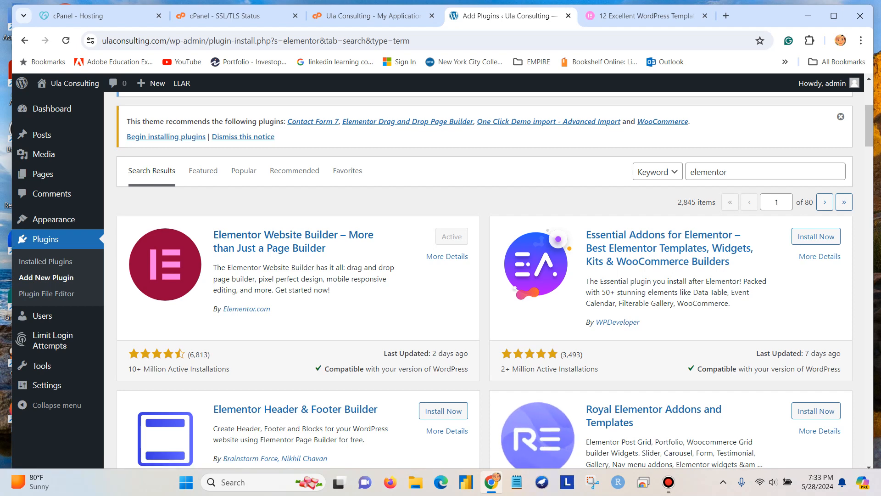
Leave the Elementor onboarding page and go to the list of all the site's pages
{"action": "mouse_move", "coordinate": [43, 174]}
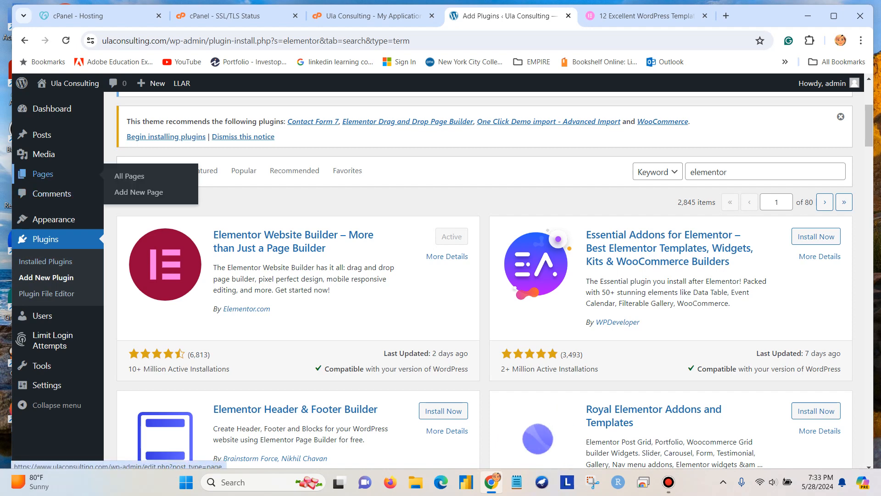
{"action": "left_click", "coordinate": [130, 176]}
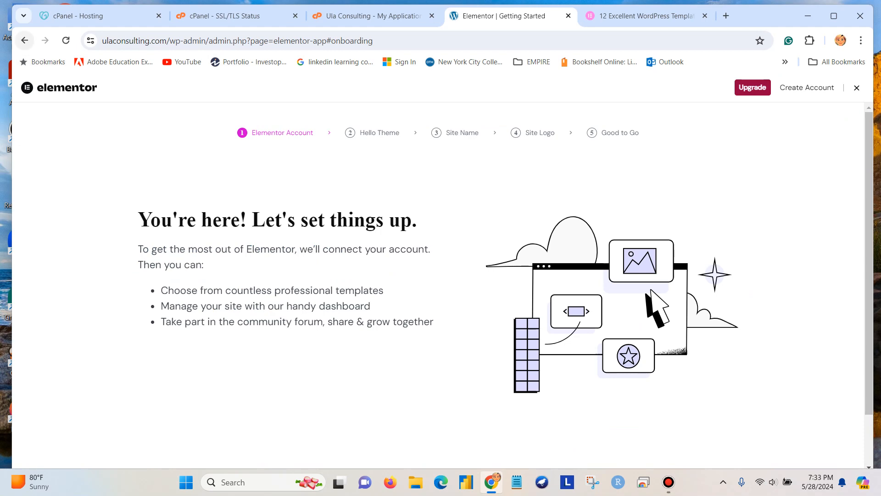
{"action": "left_click", "coordinate": [24, 40]}
{"action": "scroll", "coordinate": [484, 275], "scroll_direction": "up", "scroll_amount": 5}
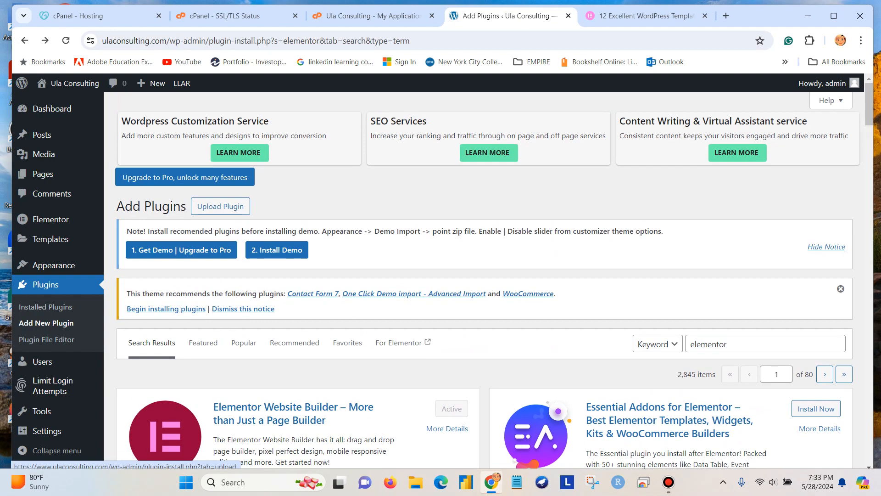
{"action": "mouse_move", "coordinate": [43, 174]}
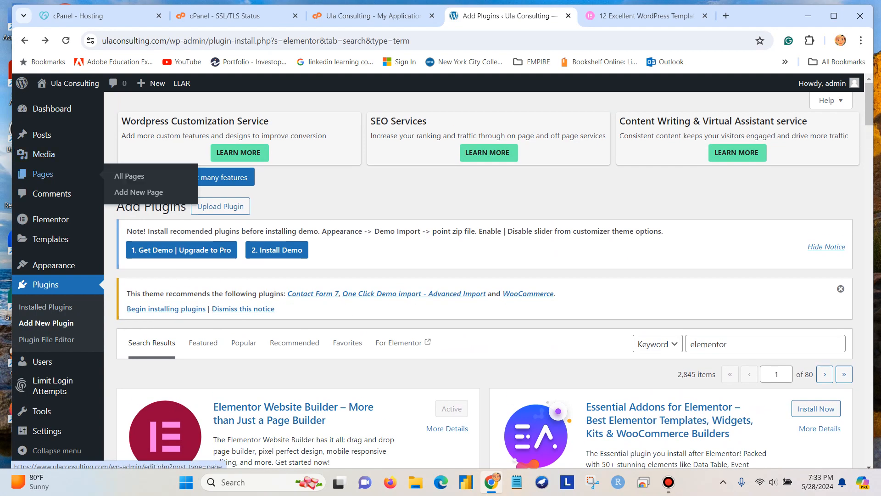
{"action": "left_click", "coordinate": [129, 176]}
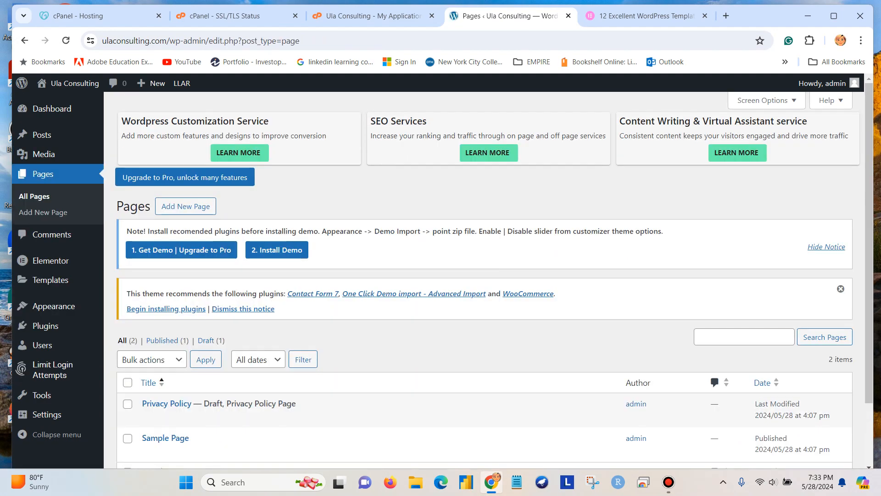
{"action": "scroll", "coordinate": [485, 276], "scroll_direction": "down", "scroll_amount": 3}
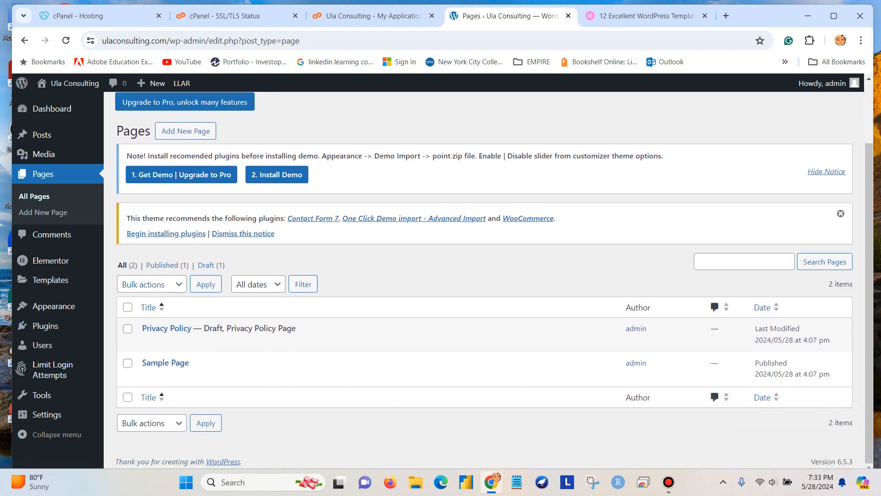
{"action": "scroll", "coordinate": [193, 267], "scroll_direction": "up", "scroll_amount": 3}
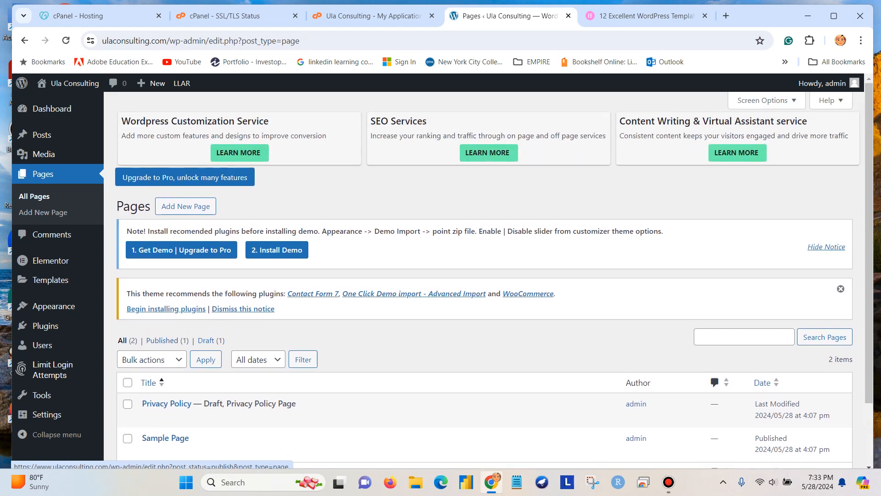
Add a new page, dismiss the block editor welcome guide, and title the page "Home"
{"action": "left_click", "coordinate": [186, 206]}
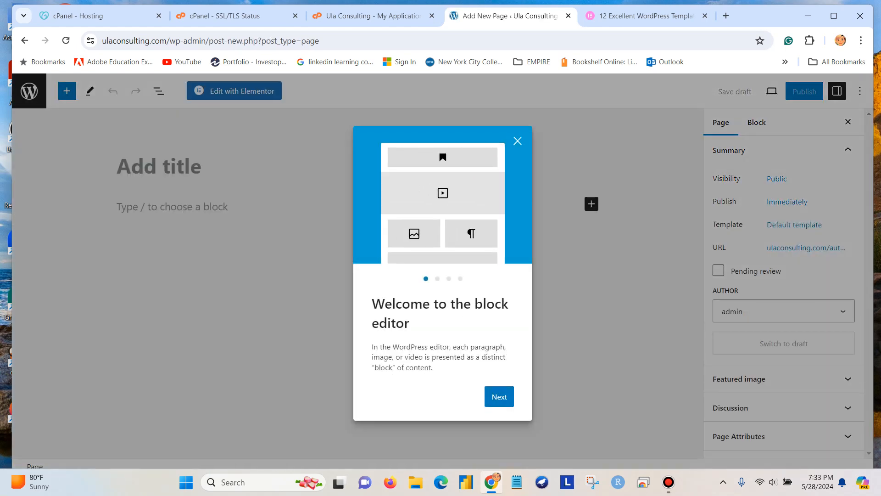
{"action": "left_click", "coordinate": [518, 147]}
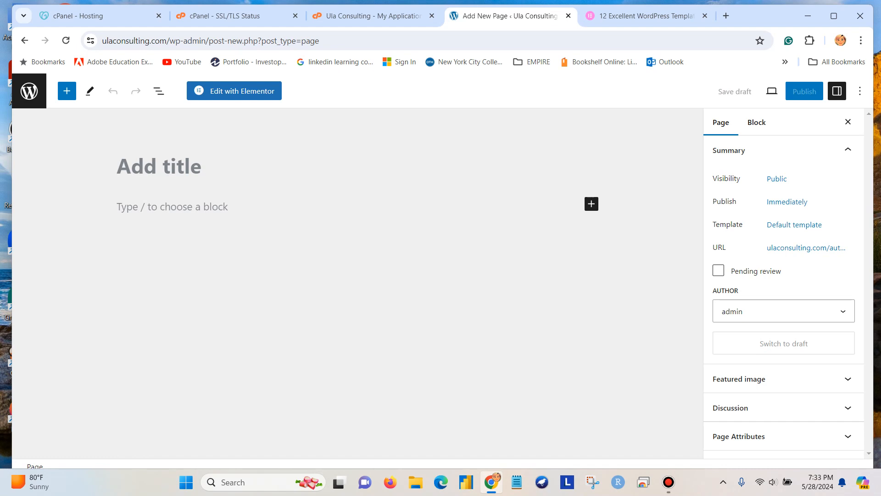
{"action": "type", "text": "Hom"}
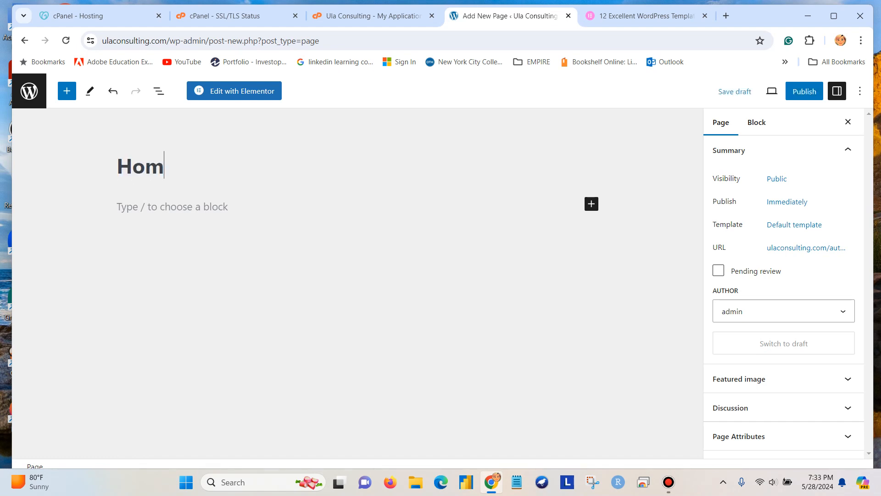
{"action": "type", "text": "e"}
Set the Home page's template to Elementor Full Width and close the template options
{"action": "left_click", "coordinate": [795, 225]}
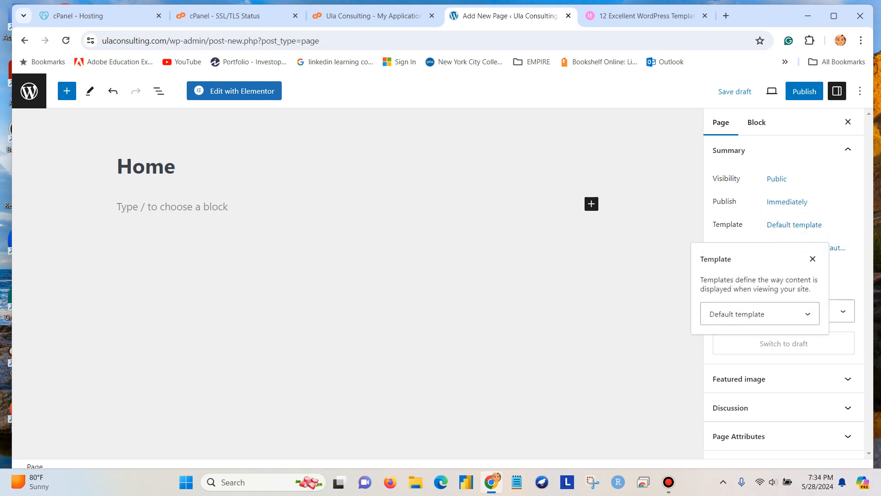
{"action": "left_click", "coordinate": [806, 314]}
{"action": "key", "text": "Down"}
{"action": "key", "text": "Down"}
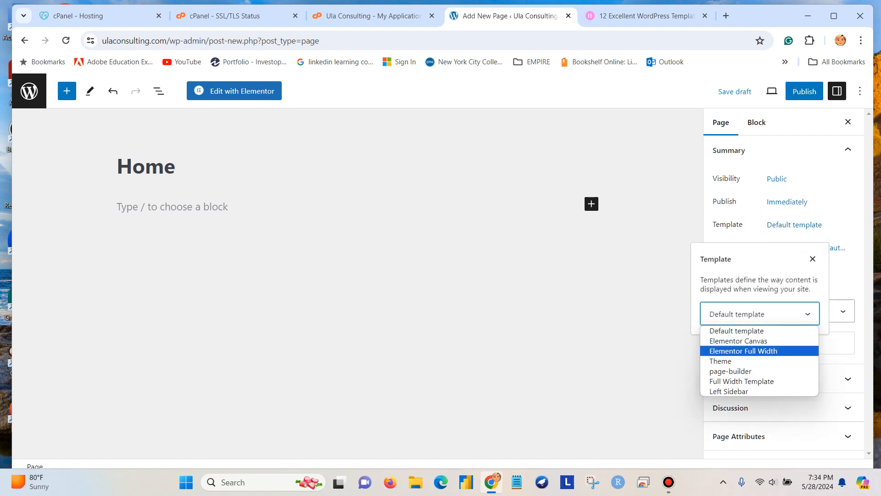
{"action": "key", "text": "Return"}
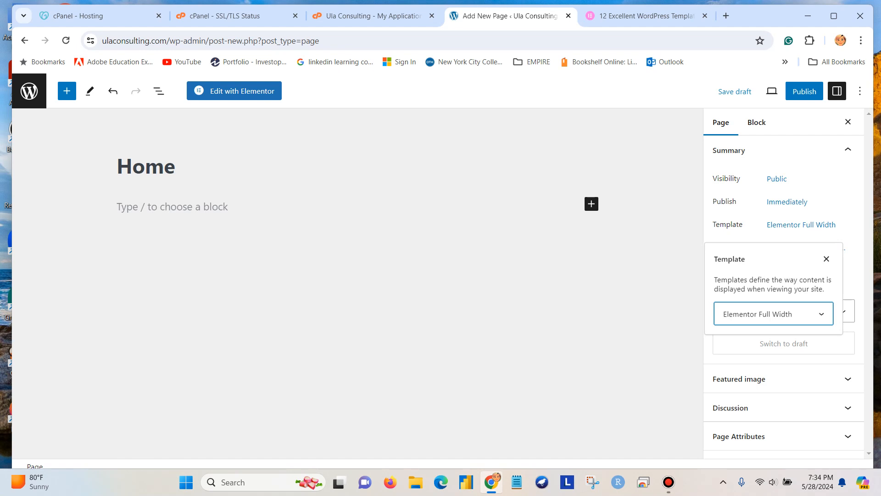
{"action": "left_click", "coordinate": [826, 259]}
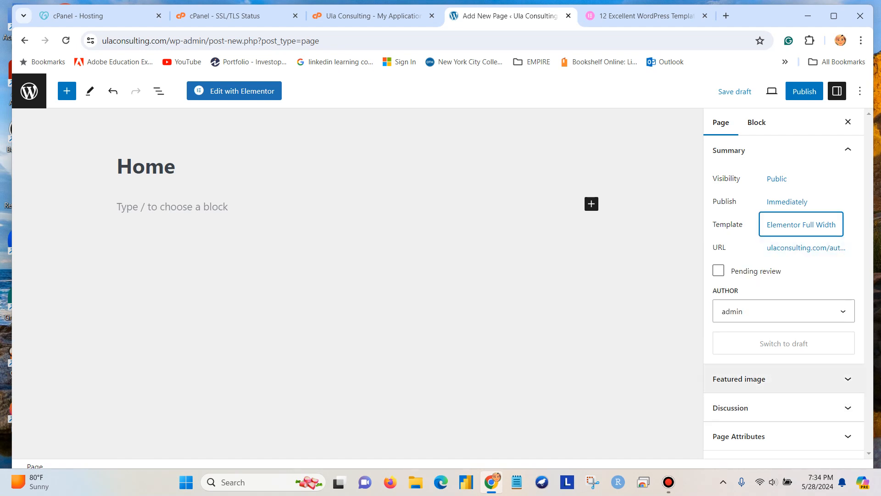
Expand the page attributes and discussion settings for review and publish the Home page
{"action": "left_click", "coordinate": [739, 436]}
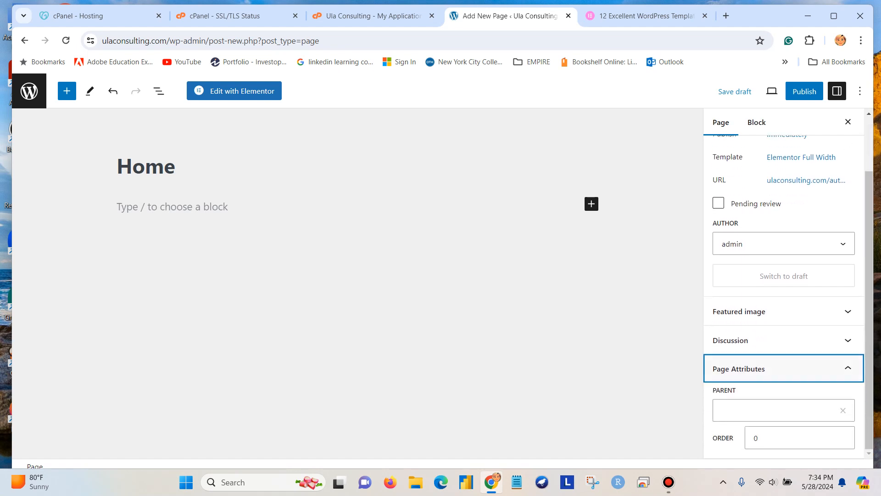
{"action": "left_click", "coordinate": [783, 340]}
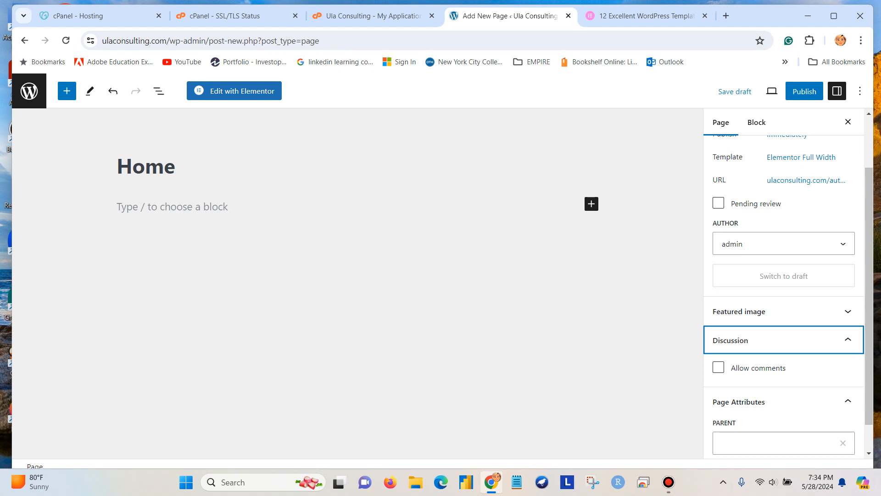
{"action": "scroll", "coordinate": [784, 294], "scroll_direction": "up", "scroll_amount": 2}
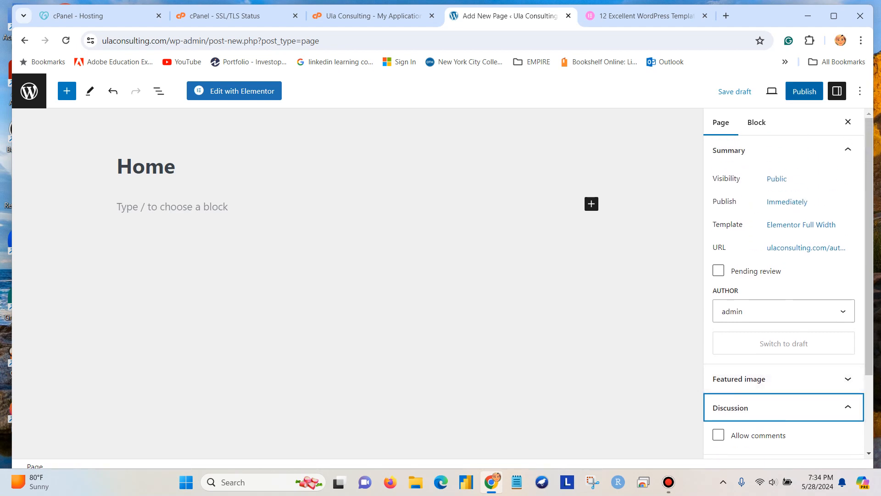
{"action": "left_click", "coordinate": [804, 91]}
{"action": "left_click", "coordinate": [756, 91]}
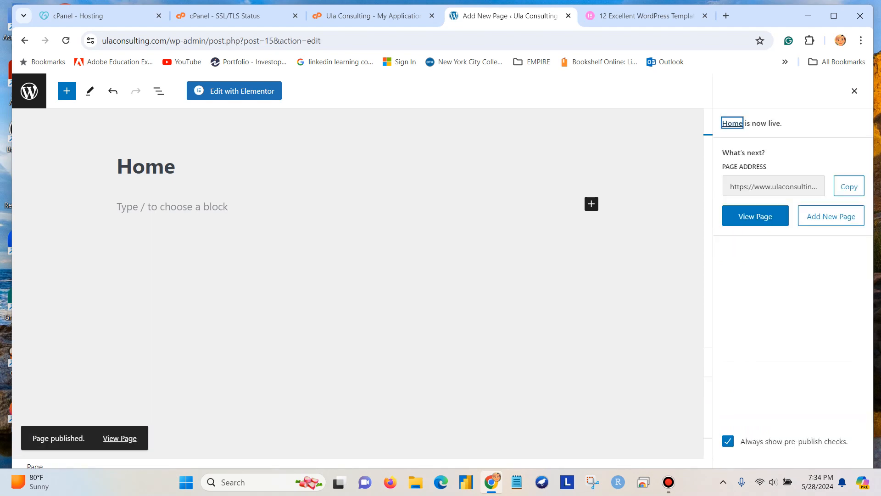
Return to the pages list and move Sample Page to the trash
{"action": "left_click", "coordinate": [29, 91]}
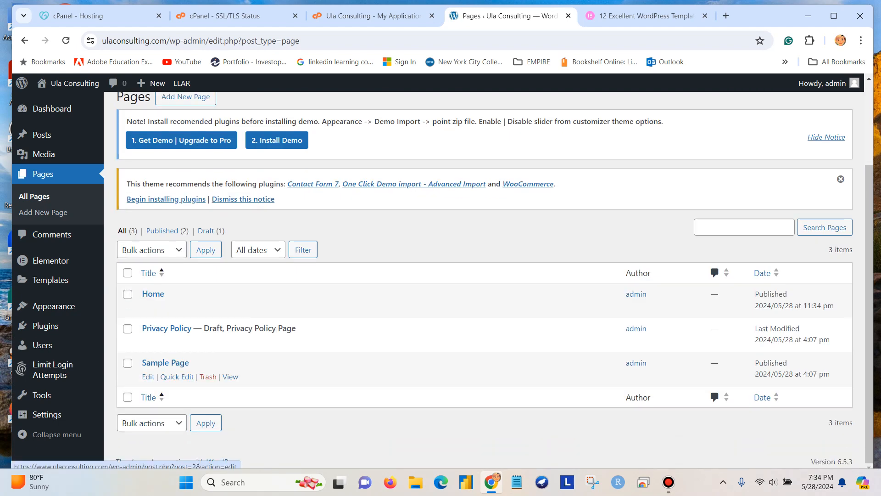
{"action": "left_click", "coordinate": [207, 376]}
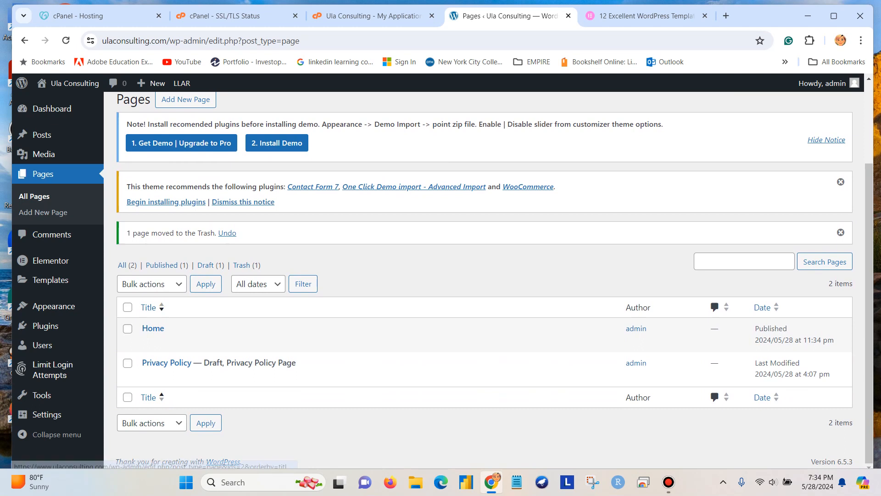
Add a new page titled "About" and set its template to Elementor Full Width
{"action": "scroll", "coordinate": [485, 275], "scroll_direction": "up", "scroll_amount": 3}
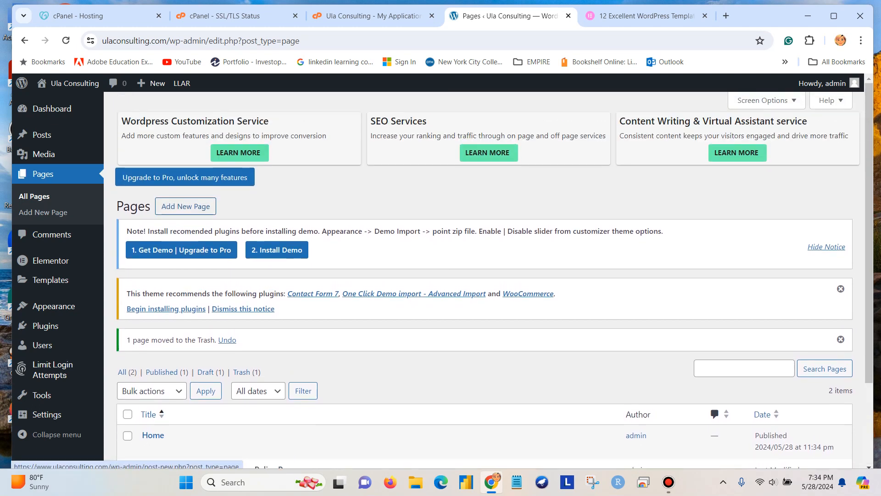
{"action": "left_click", "coordinate": [185, 206]}
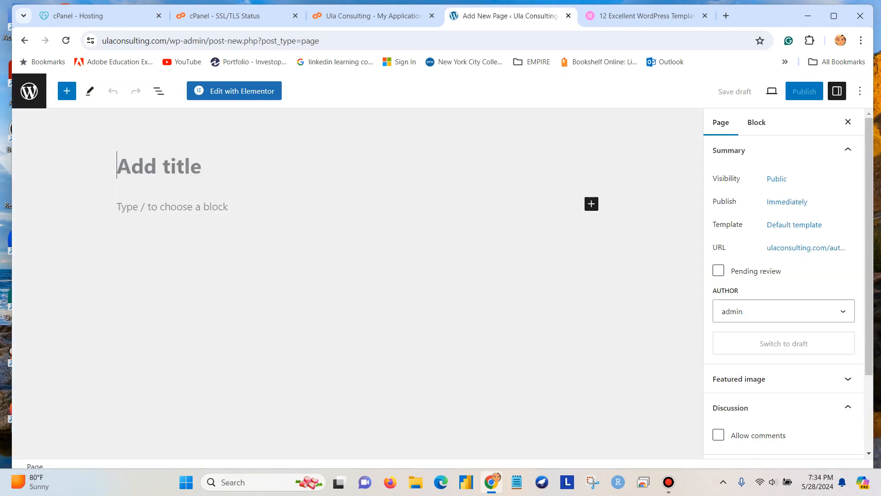
{"action": "type", "text": "About"}
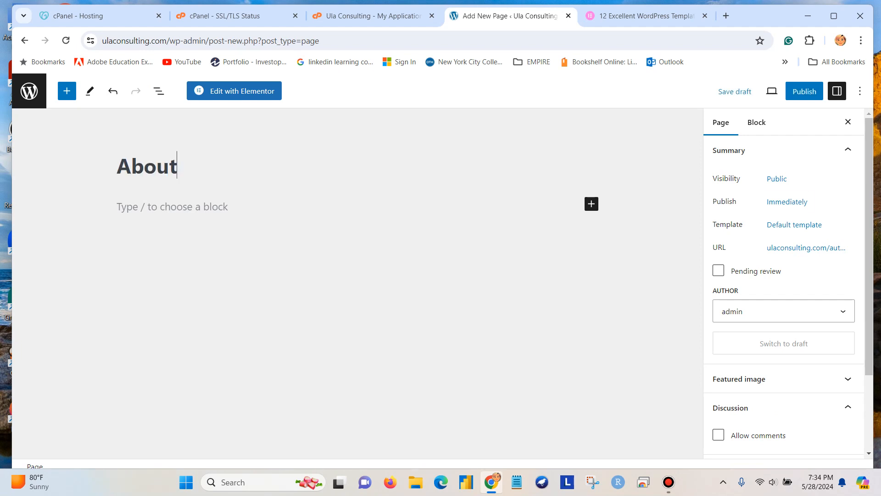
{"action": "left_click", "coordinate": [794, 225]}
{"action": "left_click", "coordinate": [760, 314]}
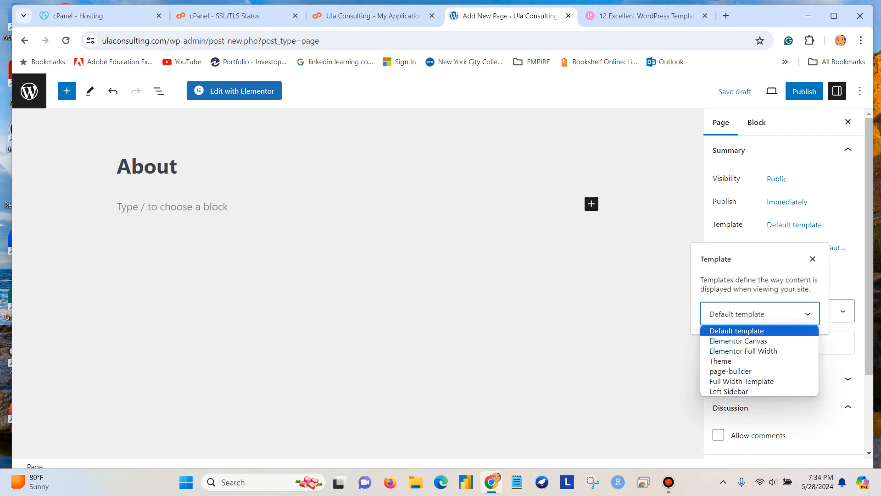
{"action": "left_click", "coordinate": [750, 350]}
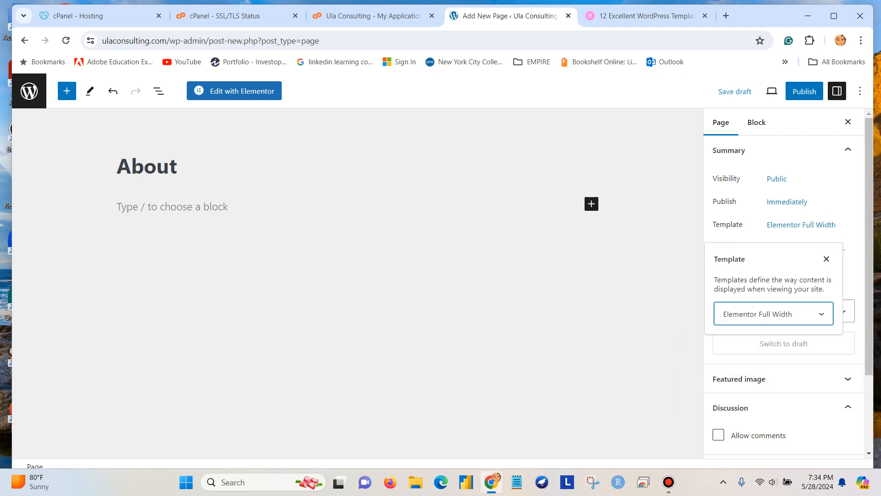
Publish the About page and return to the pages list to check the entries
{"action": "left_click", "coordinate": [804, 92]}
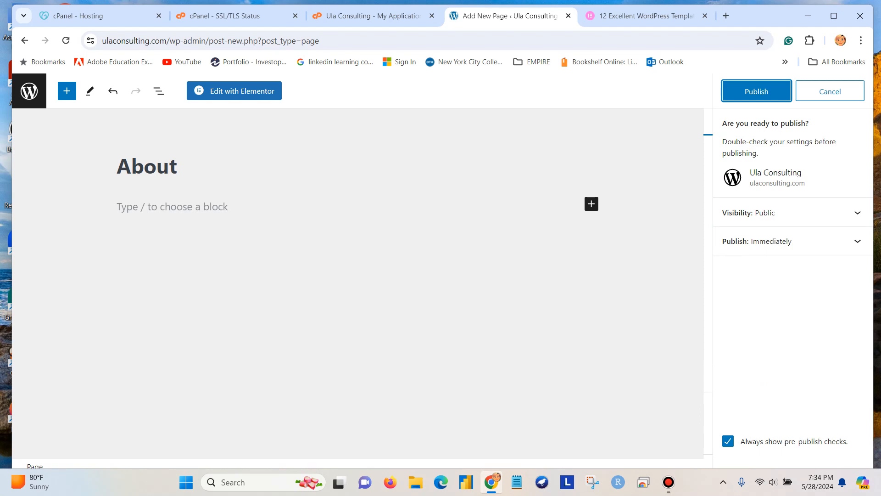
{"action": "left_click", "coordinate": [756, 91]}
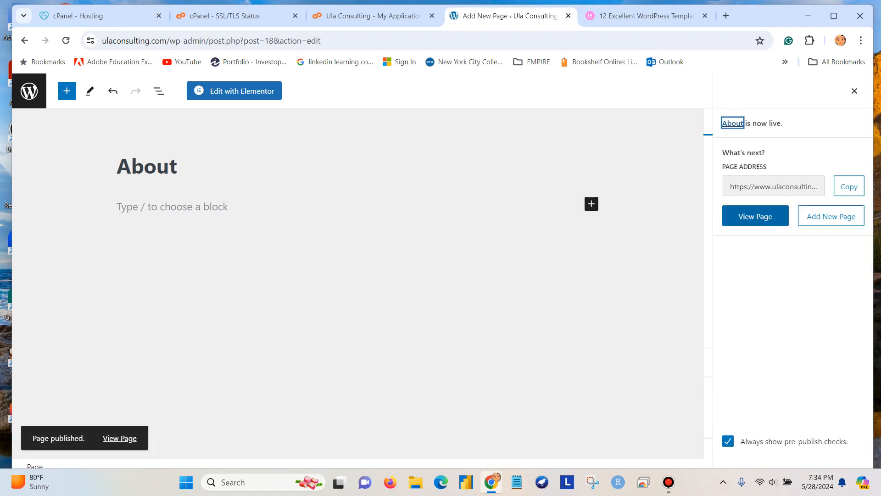
{"action": "left_click", "coordinate": [29, 90]}
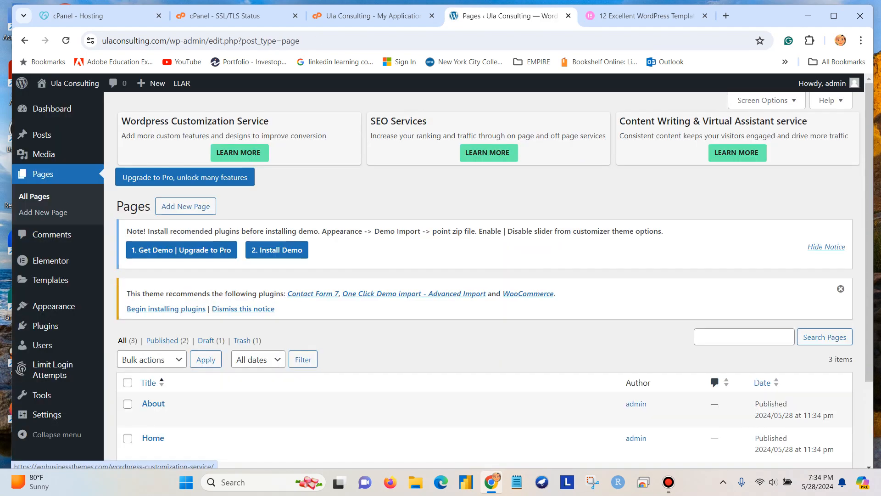
{"action": "scroll", "coordinate": [167, 230], "scroll_direction": "down", "scroll_amount": 3}
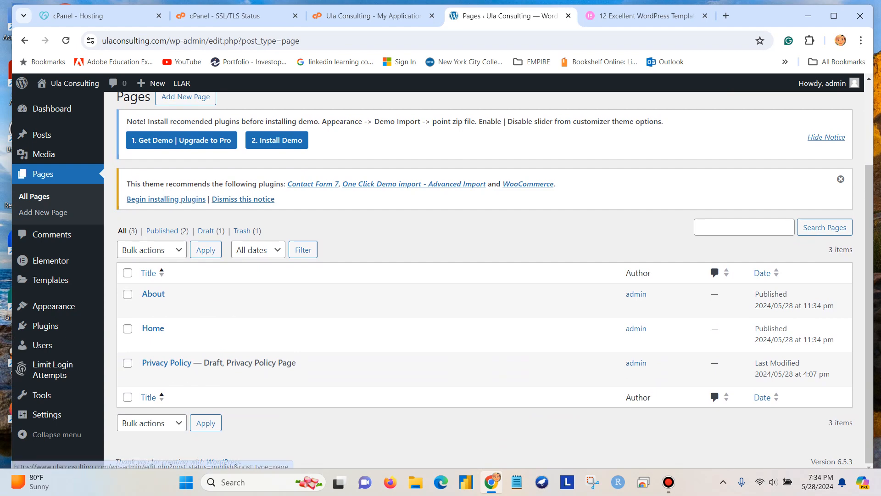
{"action": "scroll", "coordinate": [168, 231], "scroll_direction": "up", "scroll_amount": 3}
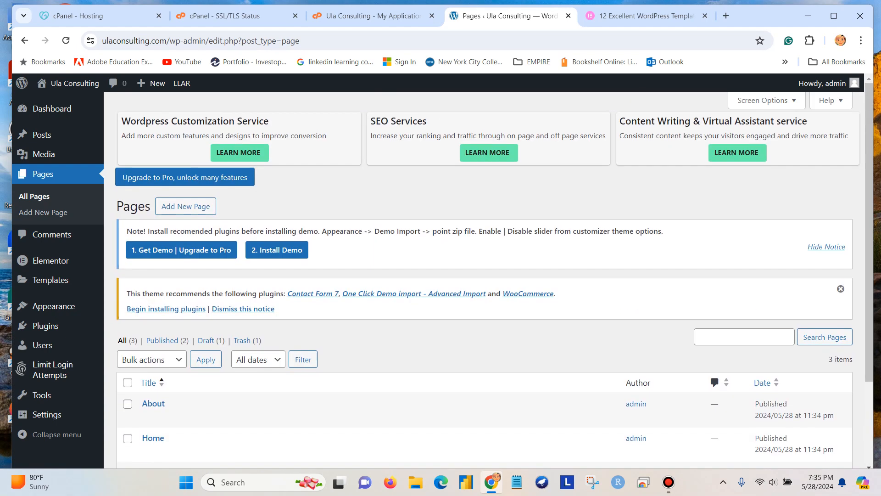
Add a new page titled "Contact Us" and set its template to Elementor Full Width
{"action": "left_click", "coordinate": [185, 206]}
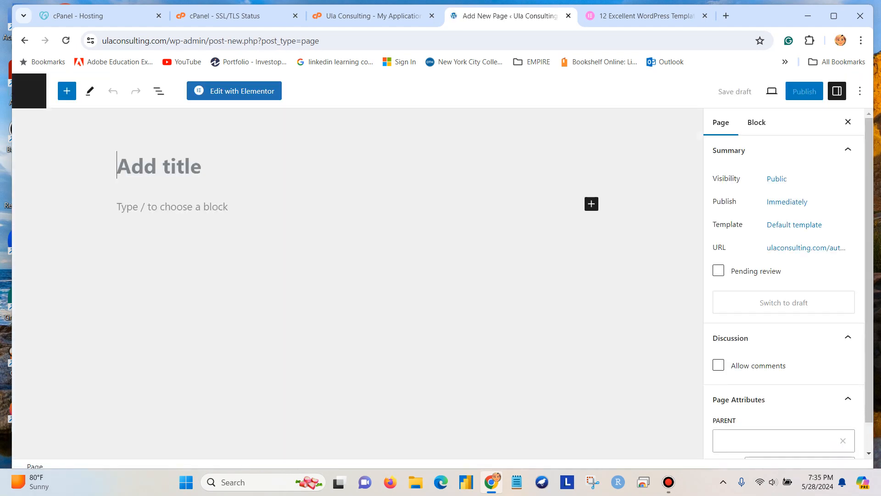
{"action": "type", "text": "Co"}
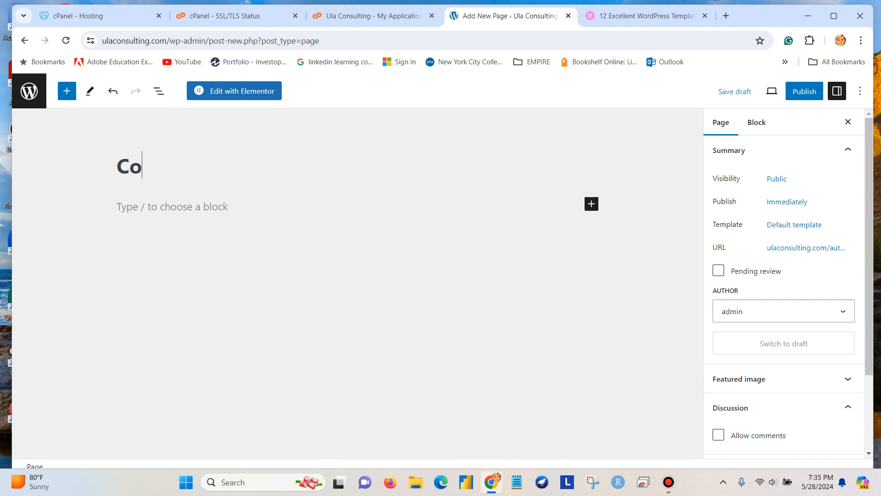
{"action": "type", "text": "ntact Us"}
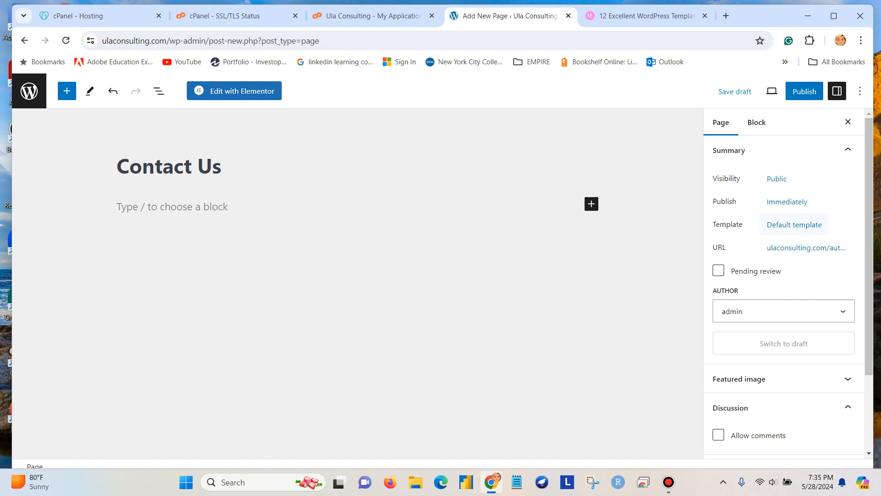
{"action": "left_click", "coordinate": [795, 225]}
{"action": "left_click", "coordinate": [760, 314]}
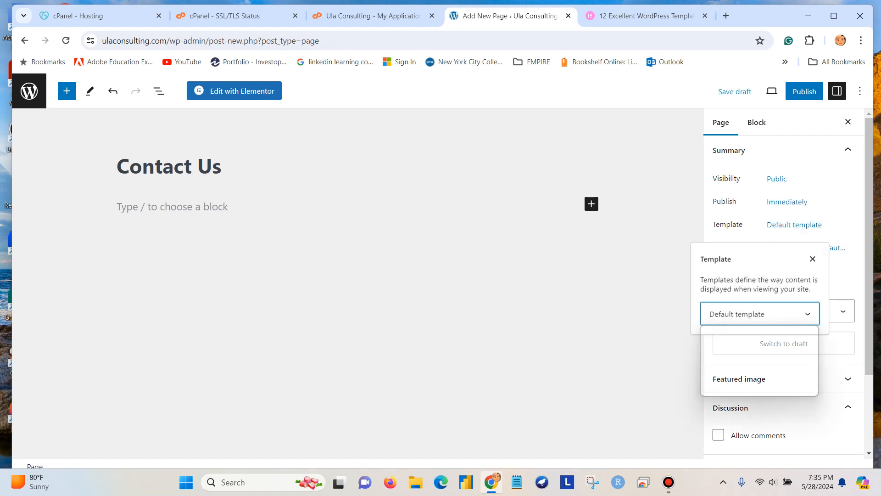
{"action": "key", "text": "Return"}
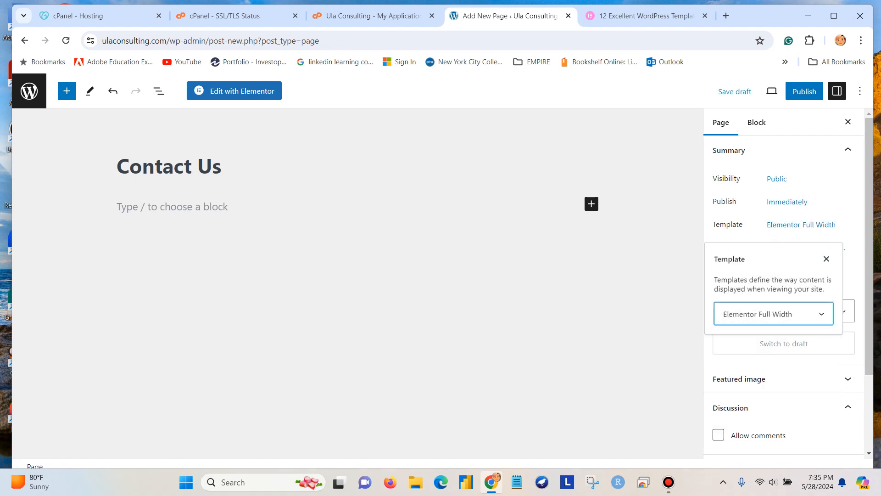
Publish the Contact Us page and return to the pages list to check the entries
{"action": "left_click", "coordinate": [804, 91]}
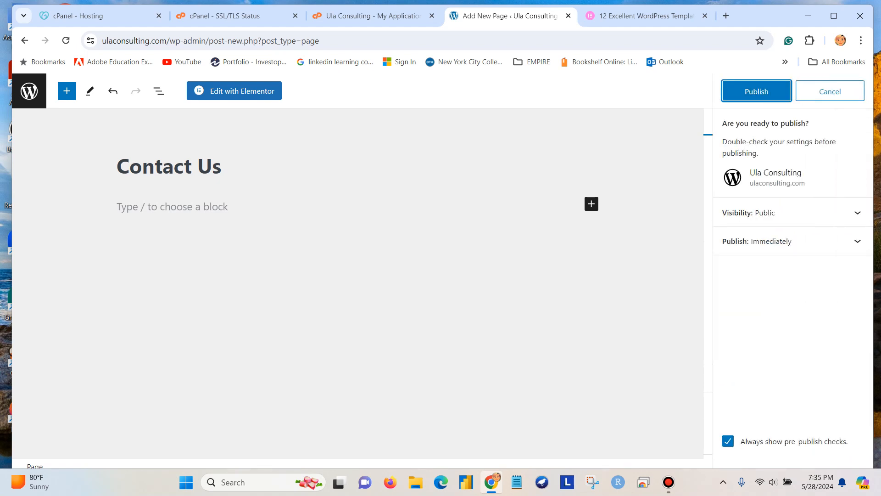
{"action": "left_click", "coordinate": [757, 91]}
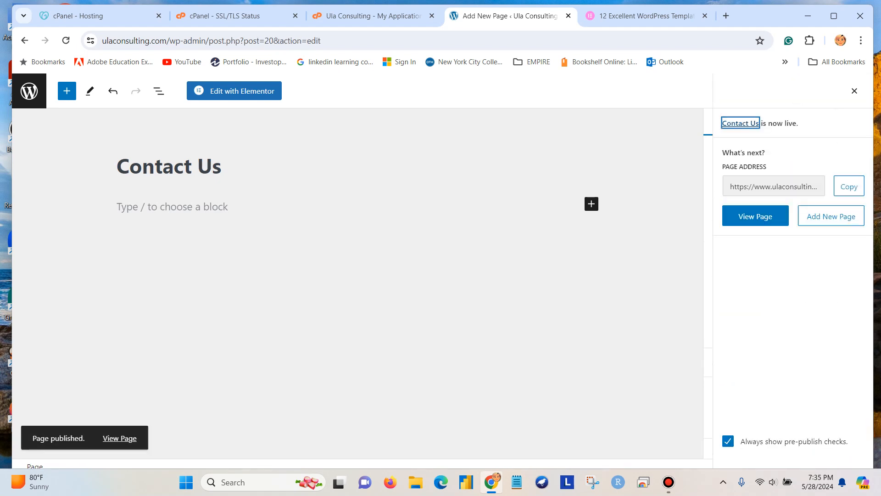
{"action": "left_click", "coordinate": [854, 91]}
{"action": "scroll", "coordinate": [784, 288], "scroll_direction": "down", "scroll_amount": 2}
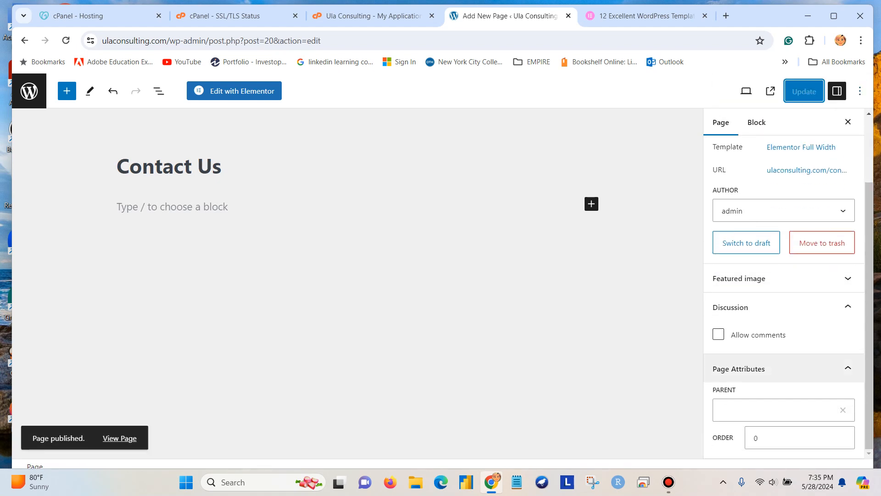
{"action": "left_click", "coordinate": [29, 91]}
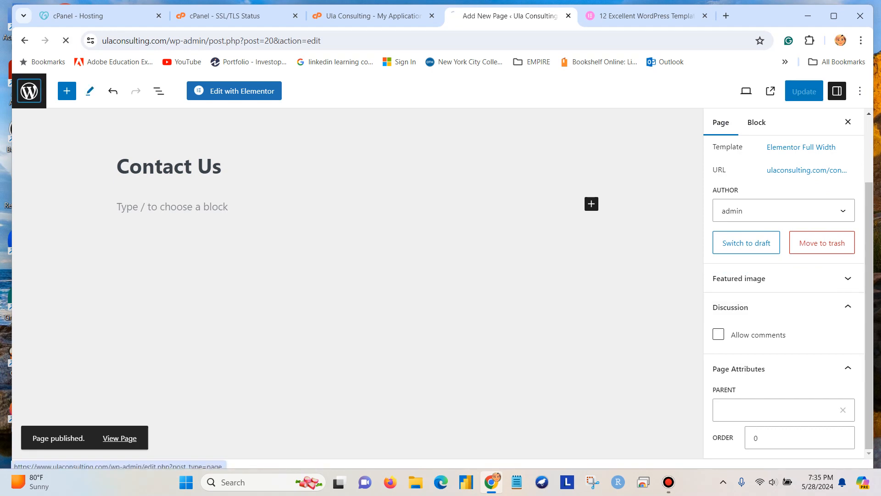
{"action": "scroll", "coordinate": [495, 281], "scroll_direction": "down", "scroll_amount": 3}
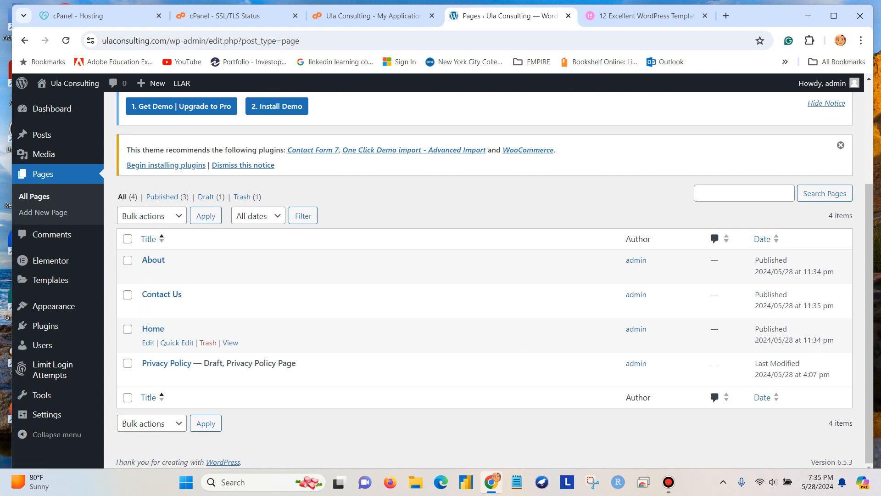
{"action": "left_click", "coordinate": [668, 482]}
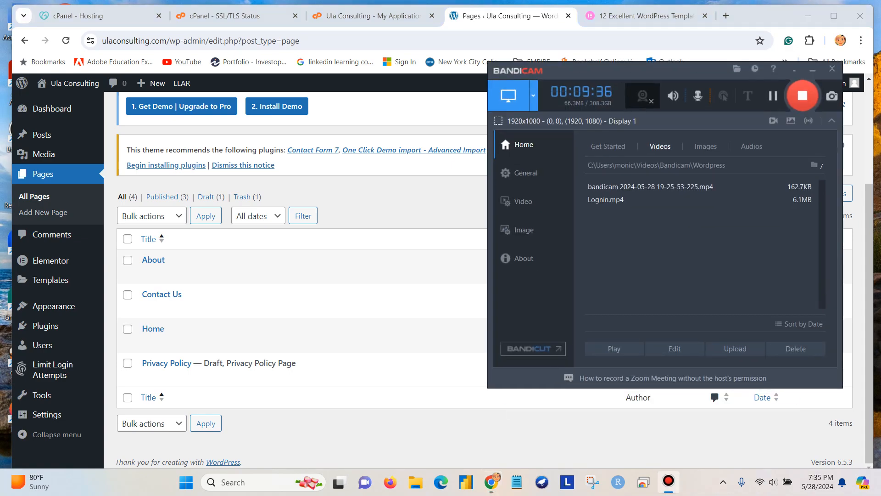